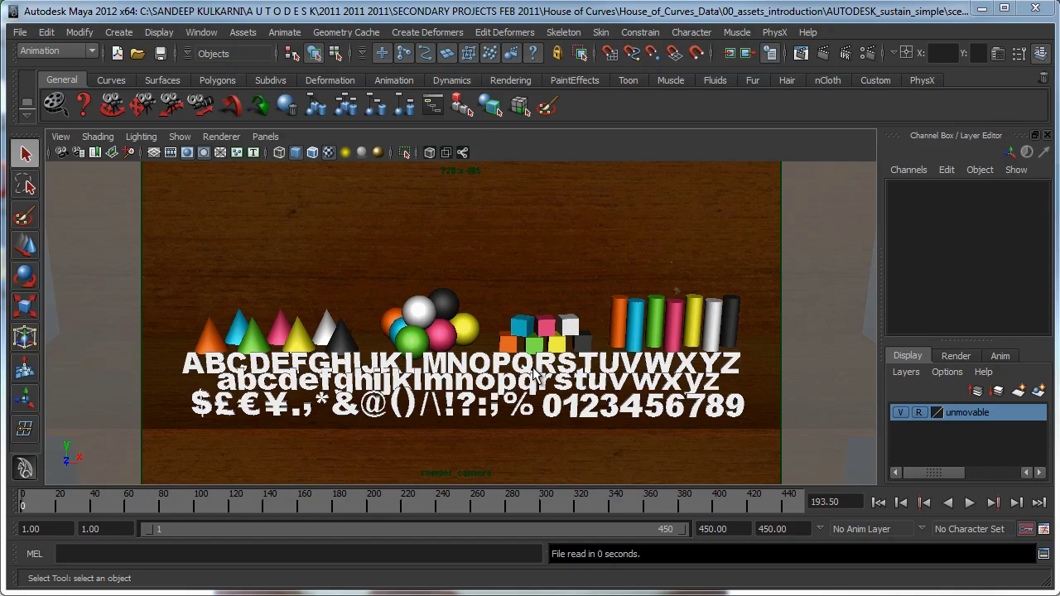
- Switch the viewport from the render camera to the perspective camera for a closer view of the shelf objects
click(259, 135)
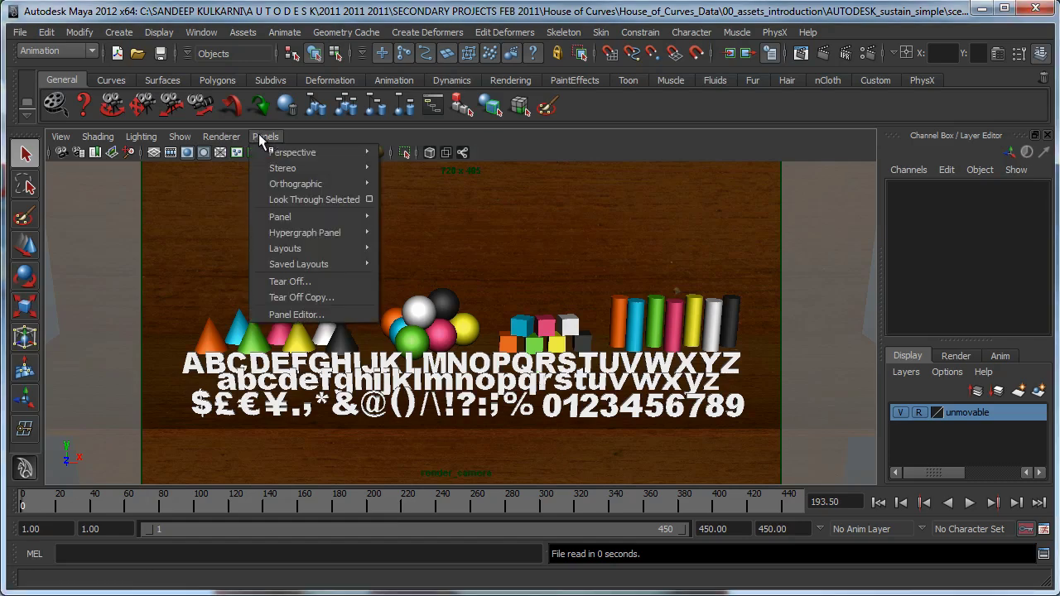
mouse_move(364, 168)
click(414, 152)
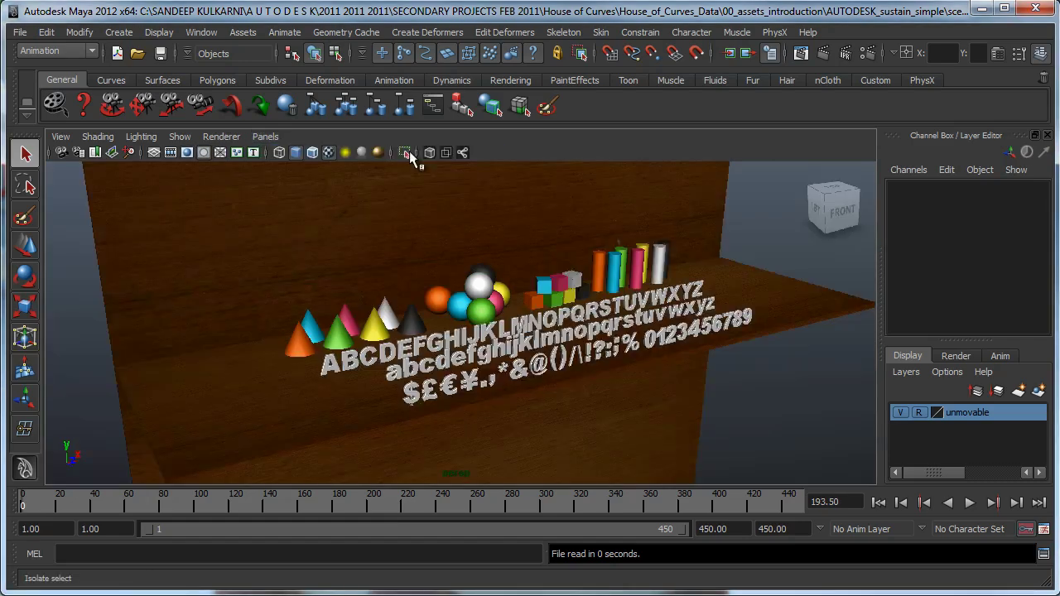
alt+right_drag(577, 347, 601, 329)
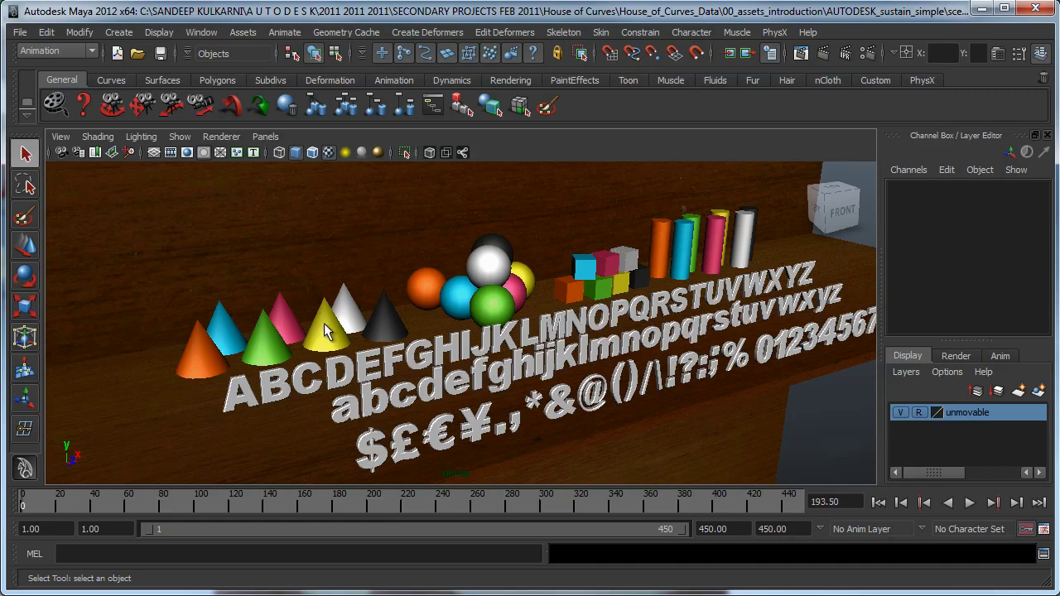
- Open the Hypershade, narrow its node creation area, and resize and move the window so the cones stay visible
click(193, 33)
mouse_move(236, 72)
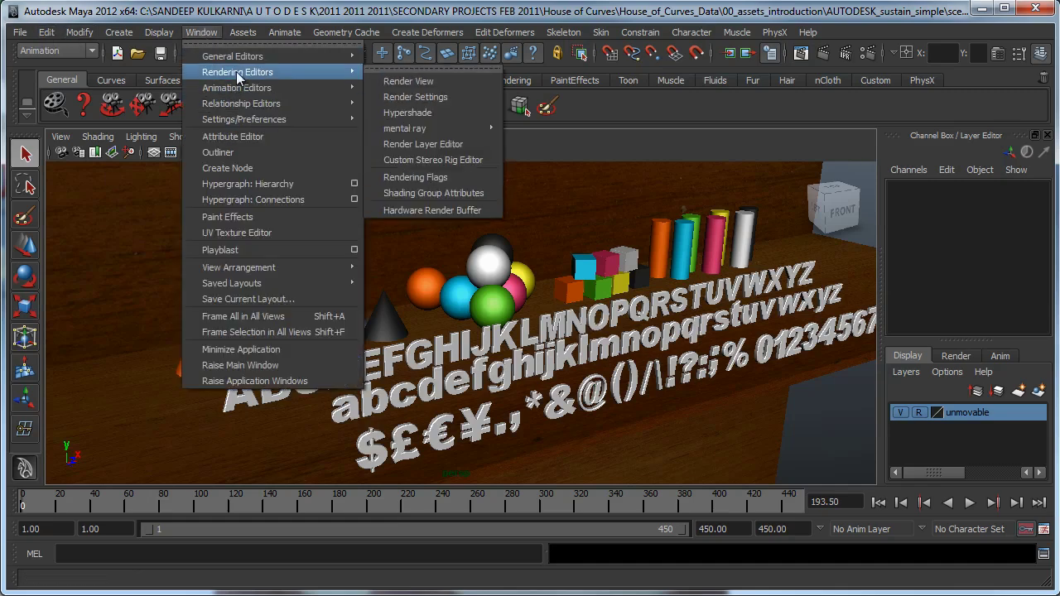
click(419, 112)
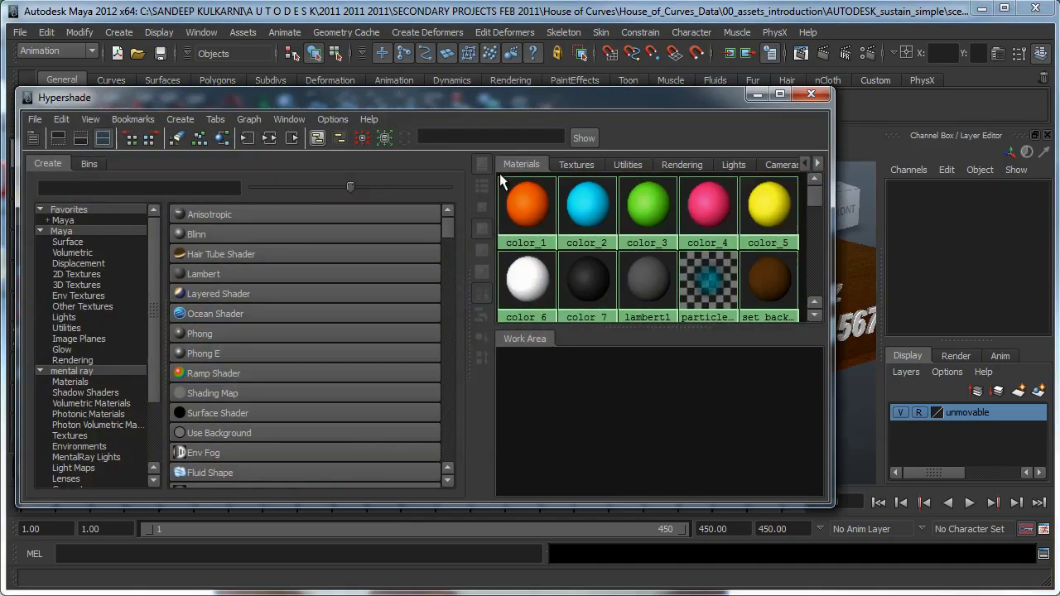
drag(467, 323, 314, 297)
drag(337, 100, 541, 97)
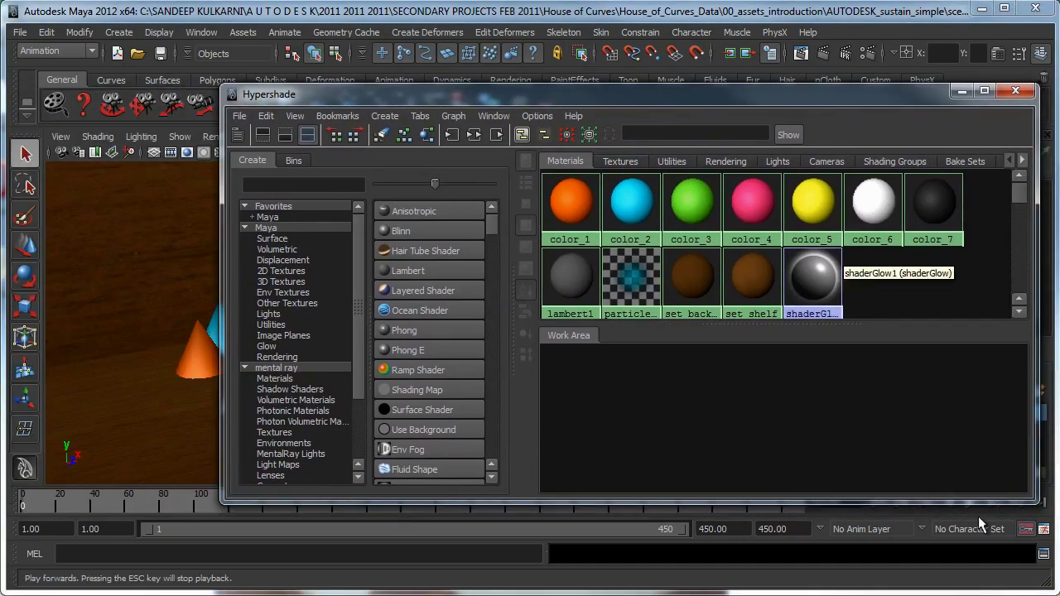
drag(1031, 501, 888, 528)
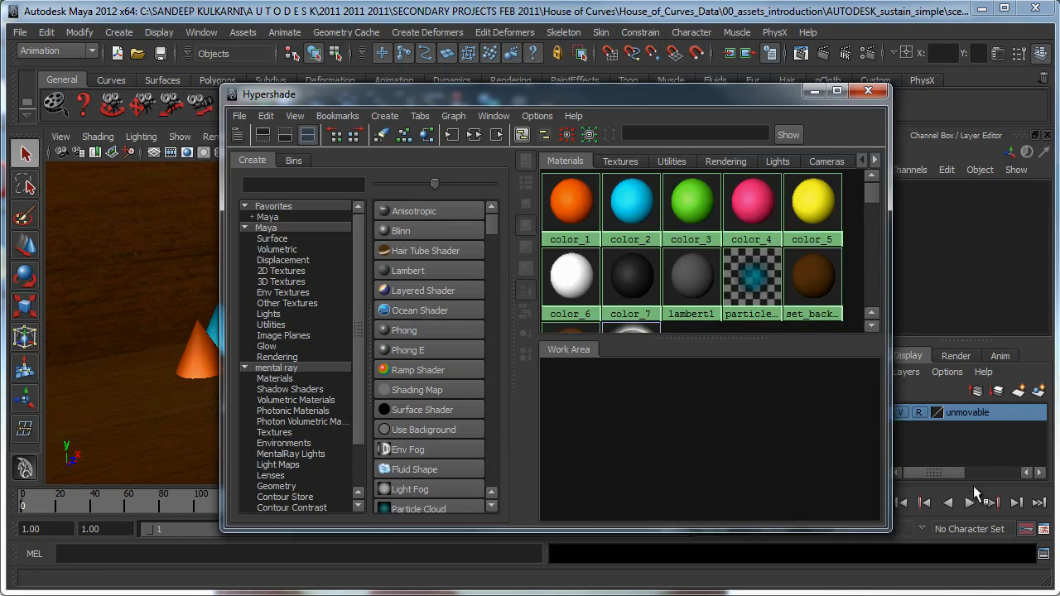
drag(651, 96, 792, 105)
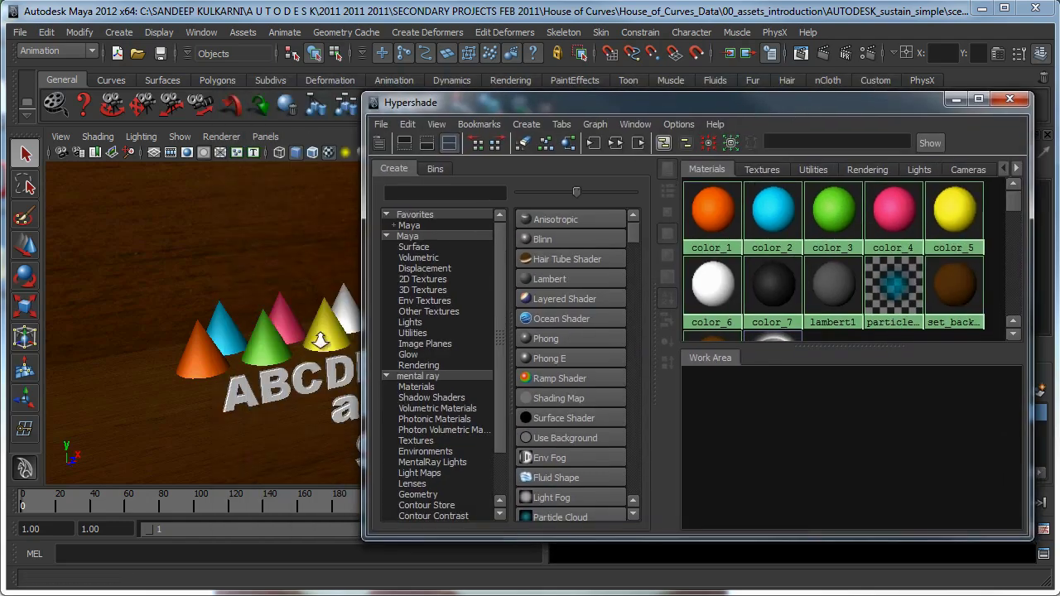
- Bring the coloured cones into view beside the Hypershade and select the color_1 material
alt+middle_drag(322, 340, 199, 334)
alt+right_drag(199, 334, 233, 326)
alt+drag(175, 373, 198, 355)
click(696, 230)
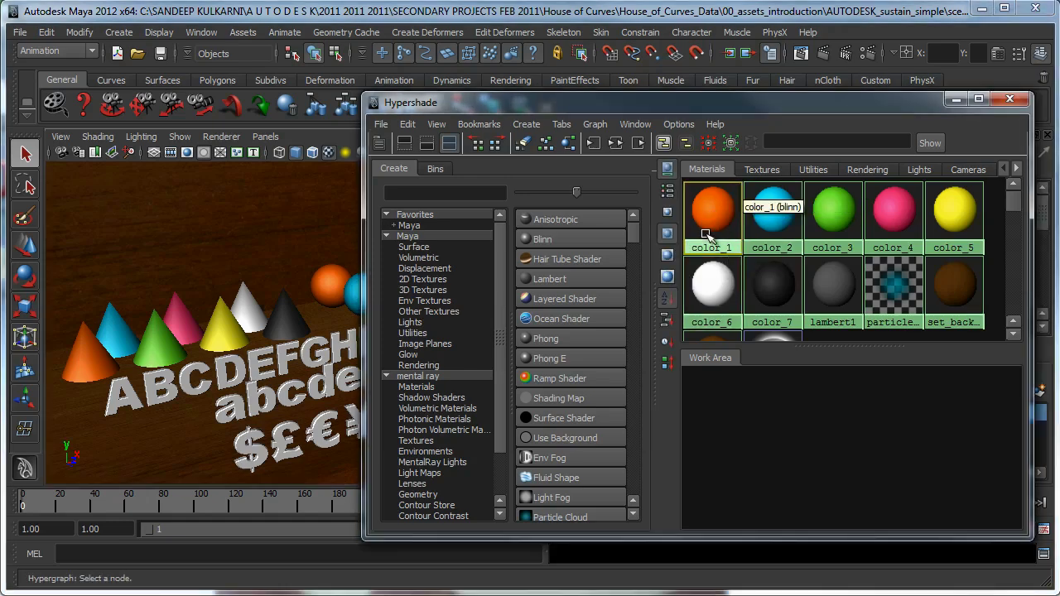
- Select the orange sphere and graph its material network in the Hypershade work area
alt+middle_drag(279, 351, 200, 355)
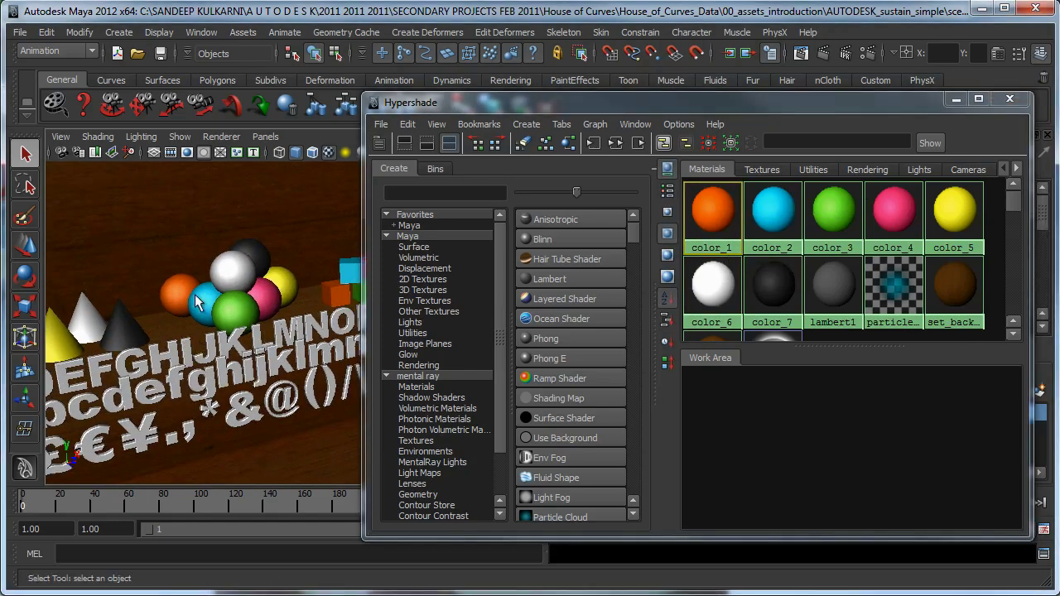
alt+right_drag(171, 344, 131, 323)
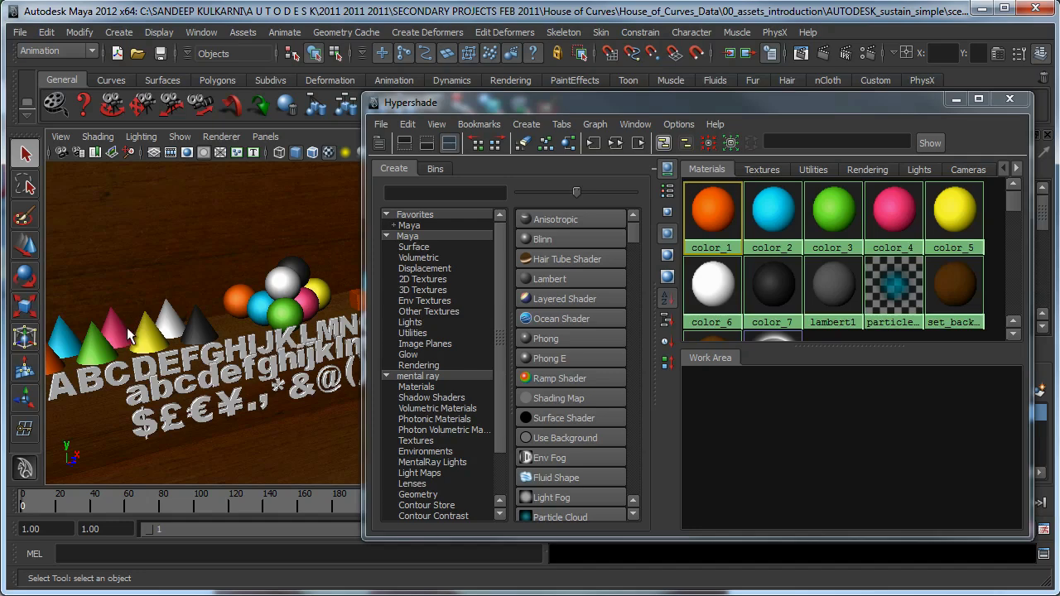
alt+middle_drag(129, 333, 236, 325)
click(339, 290)
alt+middle_drag(333, 338, 253, 354)
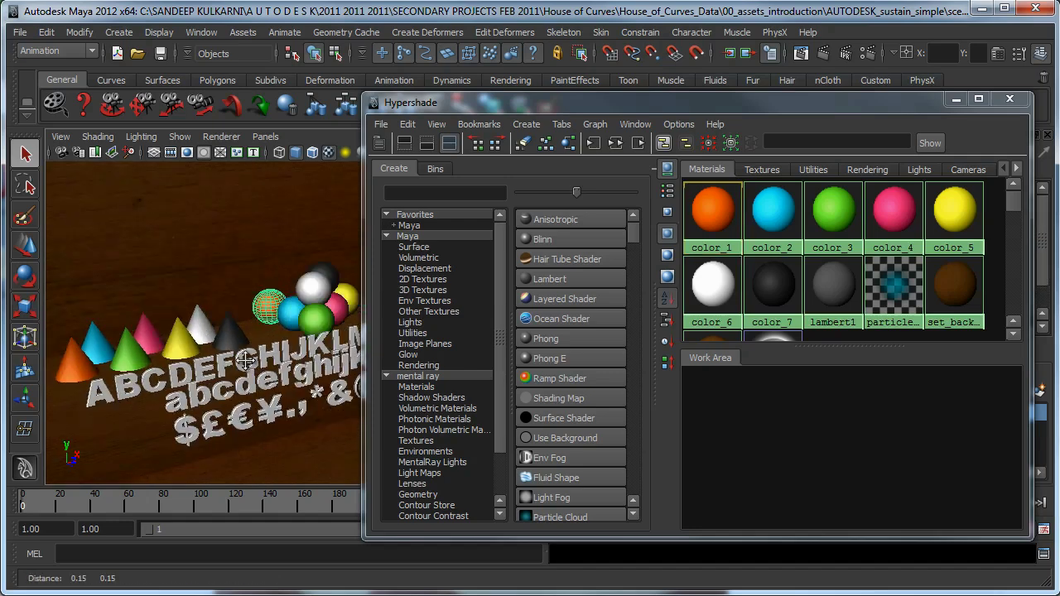
alt+right_drag(253, 355, 305, 356)
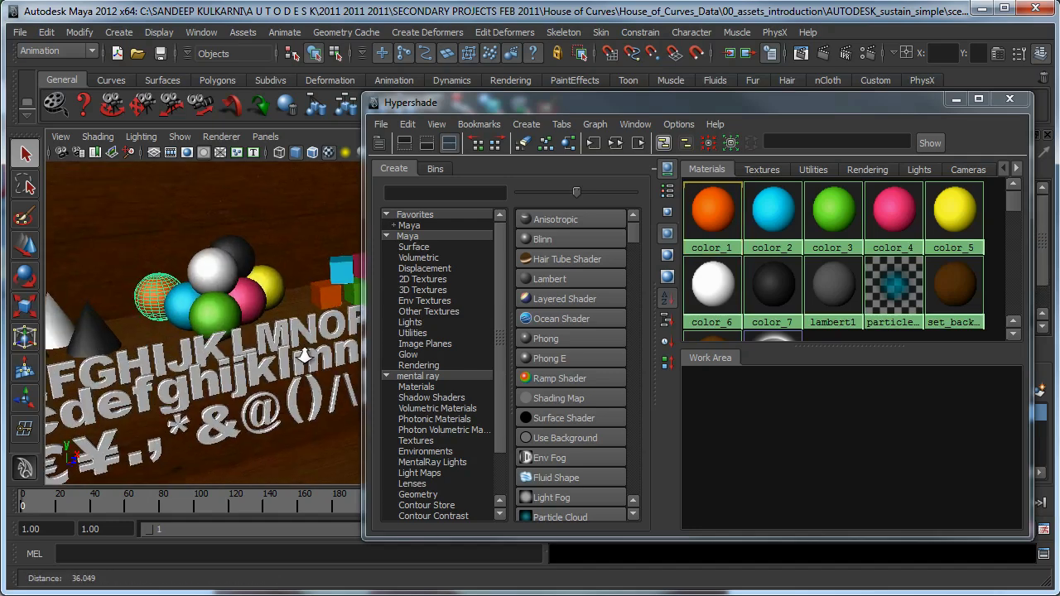
click(566, 145)
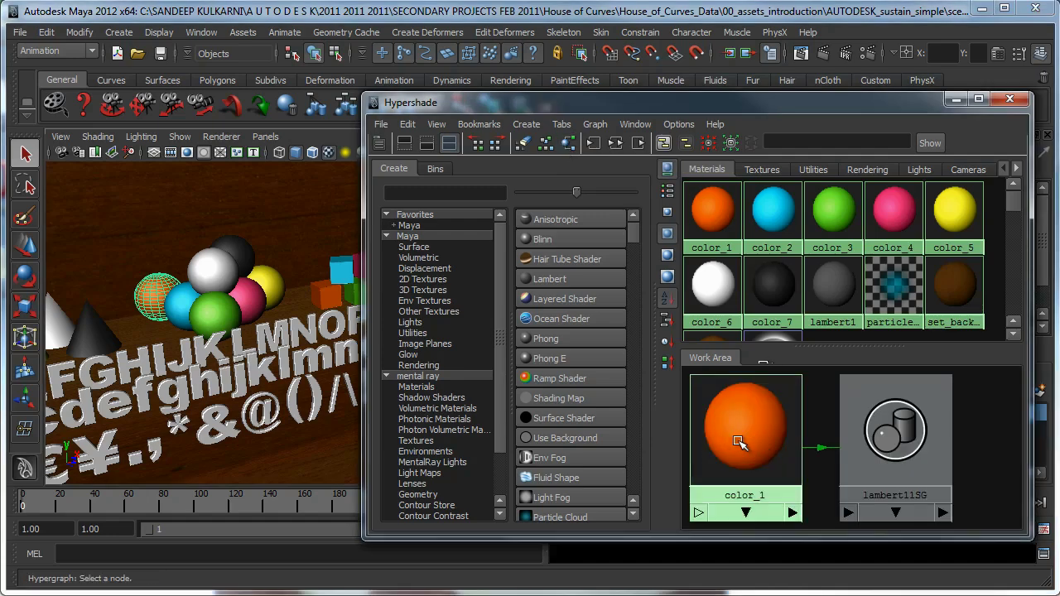
- Look over the cubes and cylinders, then graph the material network of the orange cone
alt+middle_drag(260, 287, 212, 298)
alt+middle_drag(316, 329, 260, 344)
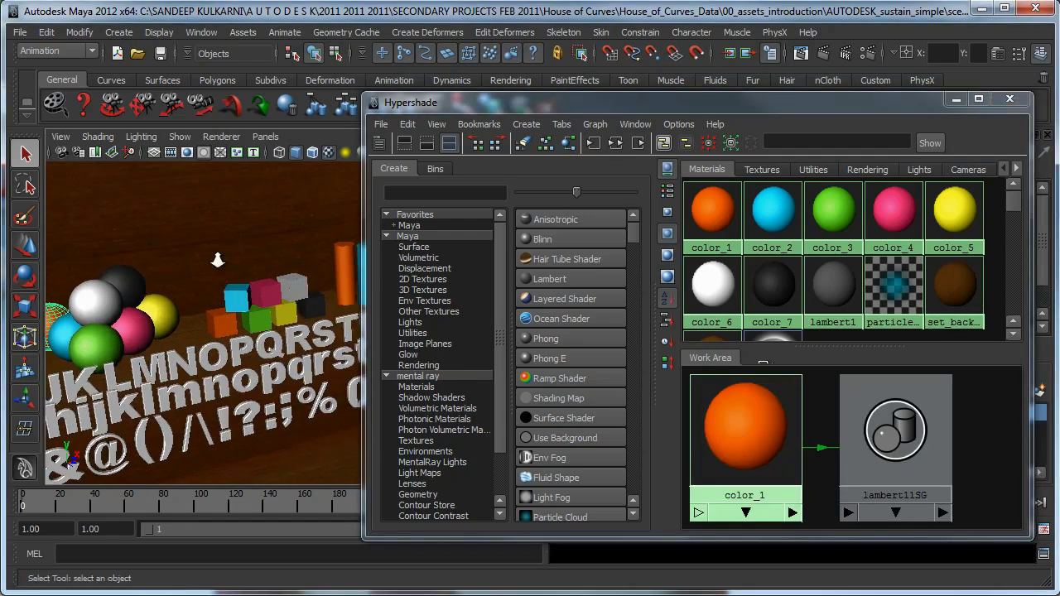
alt+middle_drag(314, 310, 222, 304)
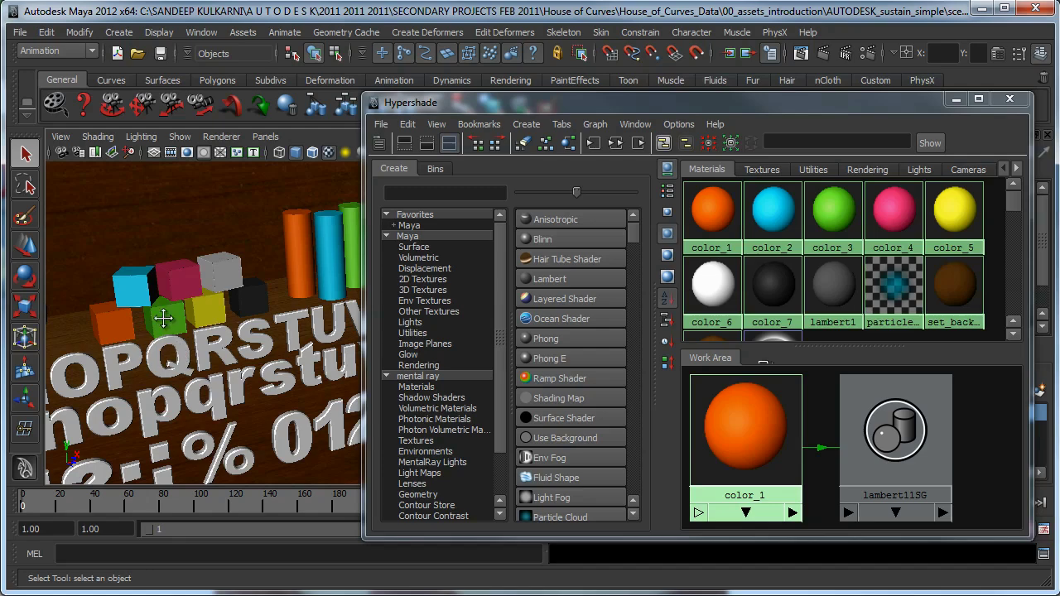
alt+middle_drag(157, 315, 179, 330)
alt+middle_drag(112, 332, 242, 325)
alt+middle_drag(79, 330, 274, 339)
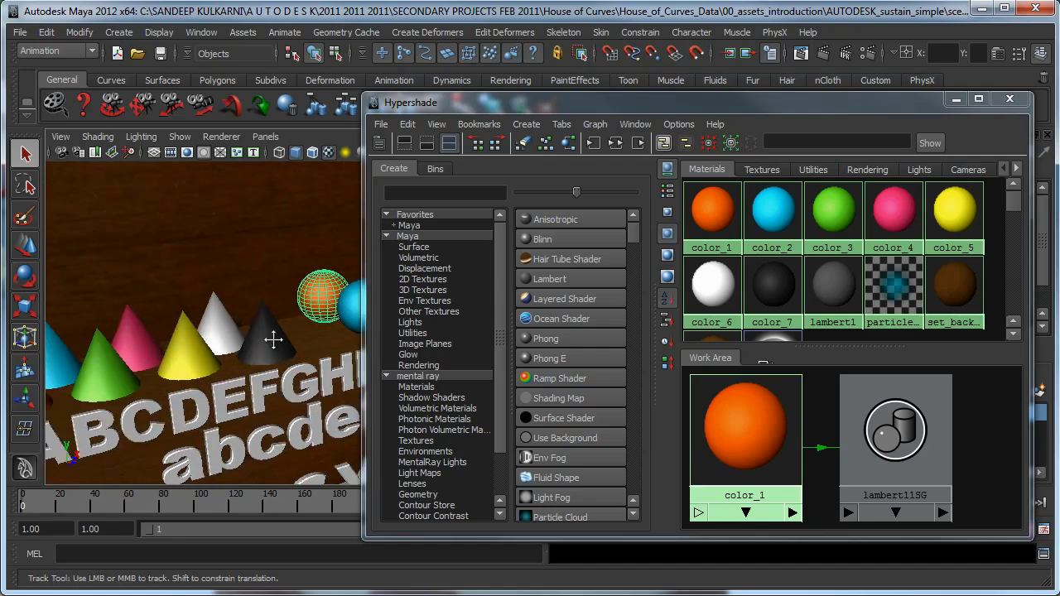
alt+middle_drag(116, 360, 284, 392)
alt+middle_drag(281, 338, 144, 446)
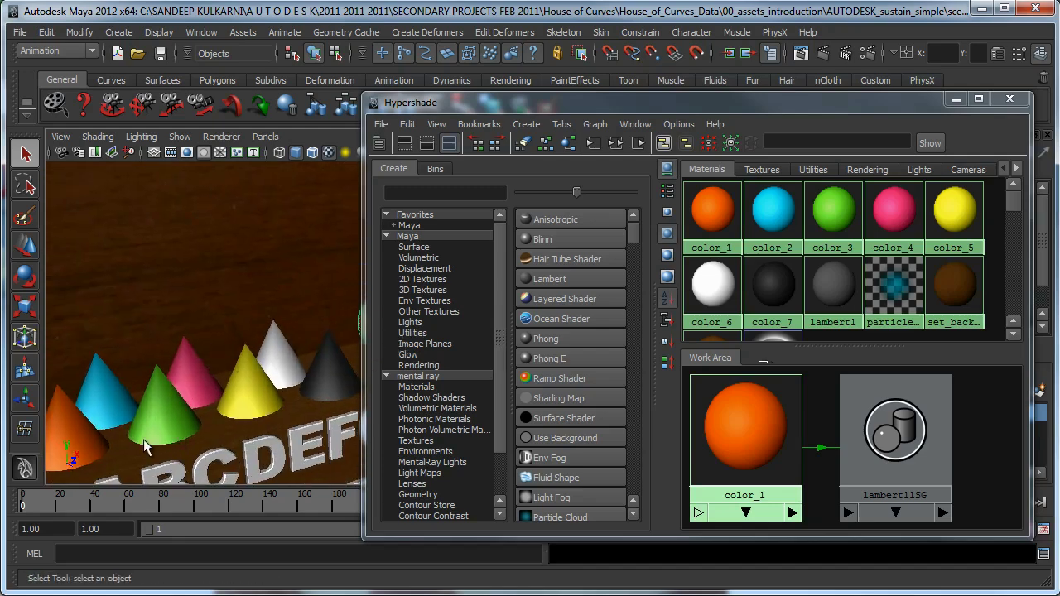
click(70, 437)
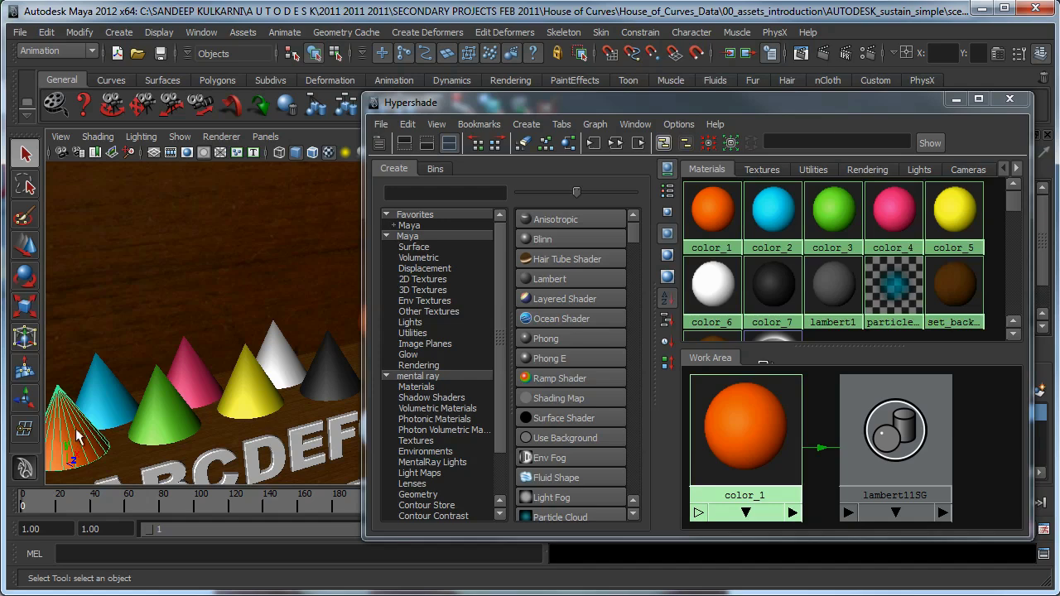
click(568, 144)
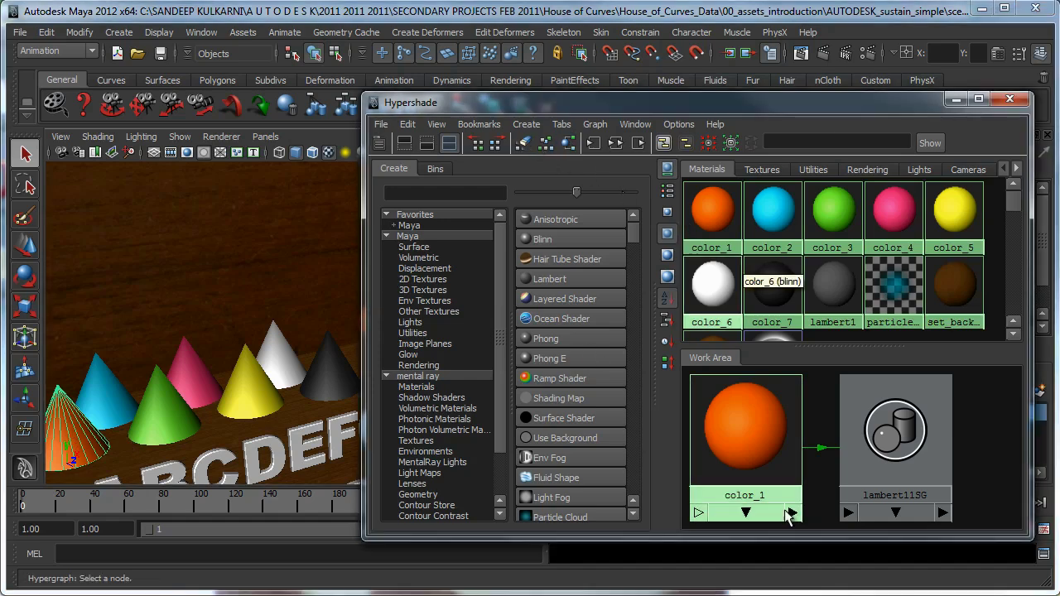
- Select the green cone and graph its material network in the Hypershade work area
alt+middle_drag(356, 401, 278, 402)
click(54, 402)
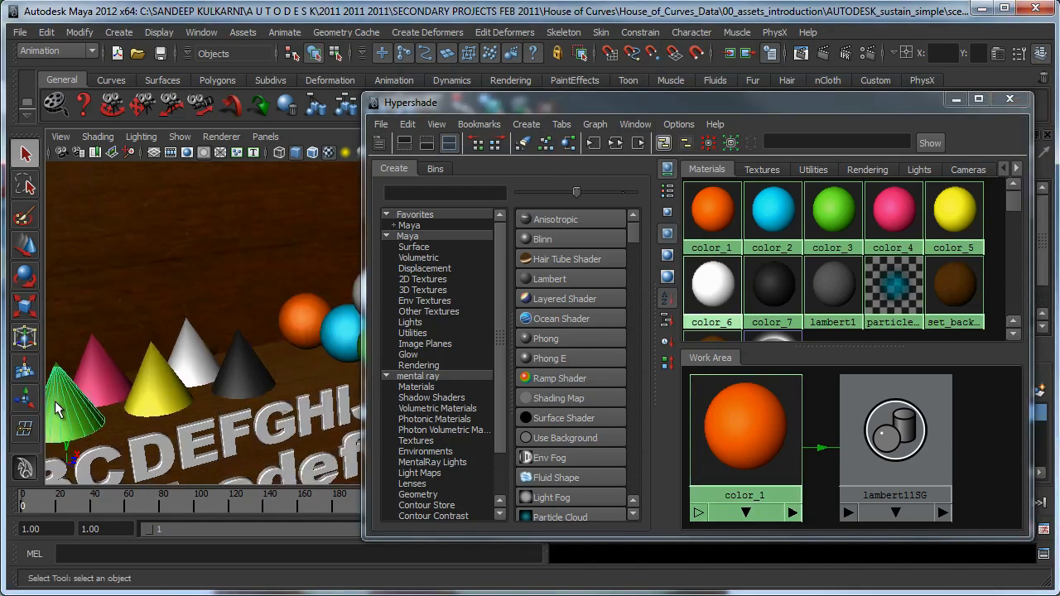
click(542, 146)
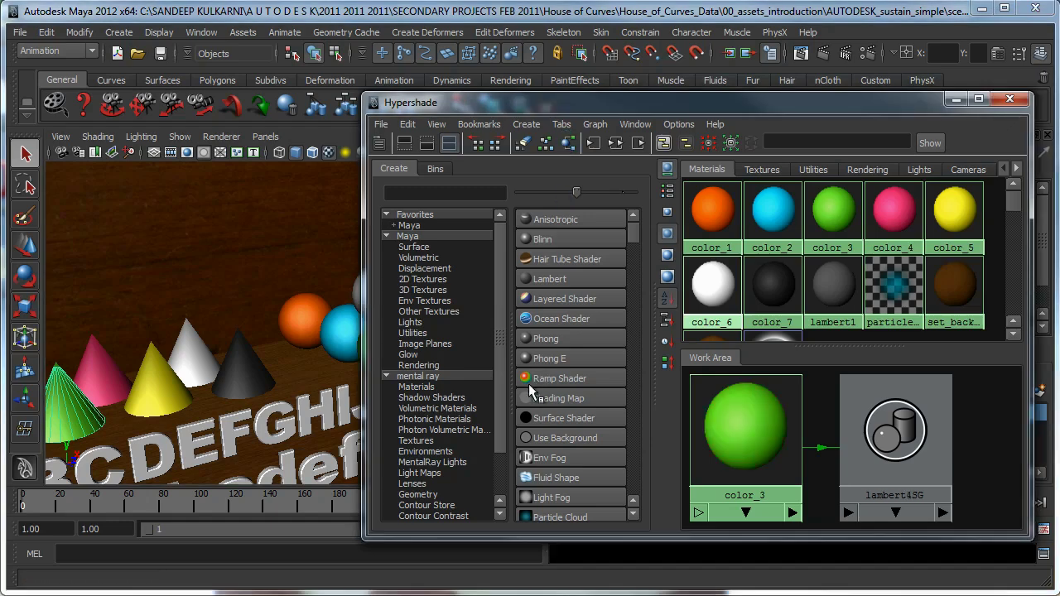
- Open the attributes of the graphed color_3 material in the Attribute Editor
alt+right_drag(300, 333, 224, 348)
alt+middle_drag(225, 348, 181, 337)
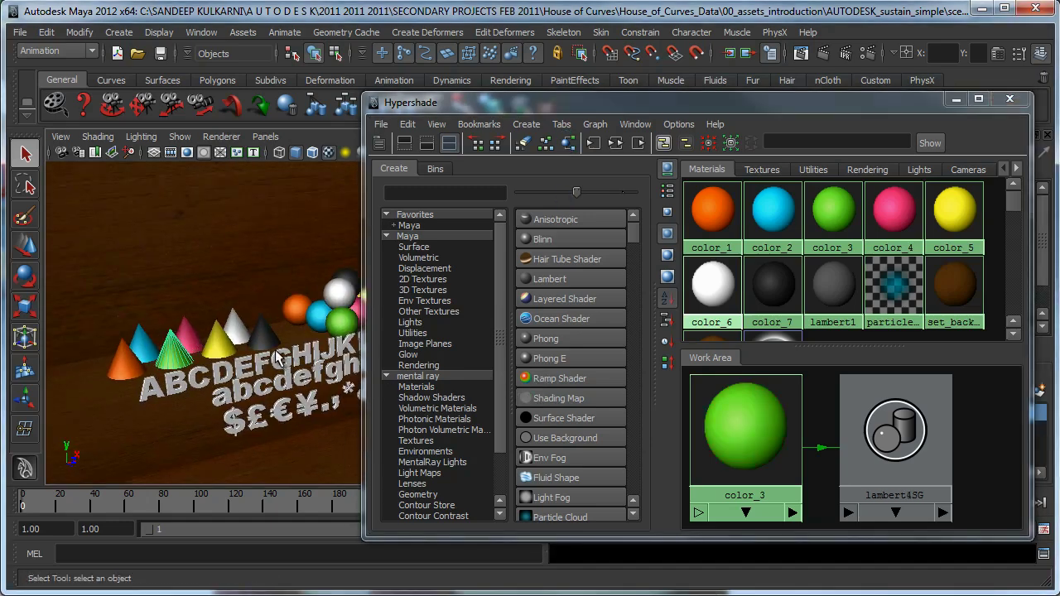
alt+middle_drag(277, 351, 192, 346)
alt+right_drag(198, 344, 236, 340)
alt+middle_drag(235, 340, 308, 335)
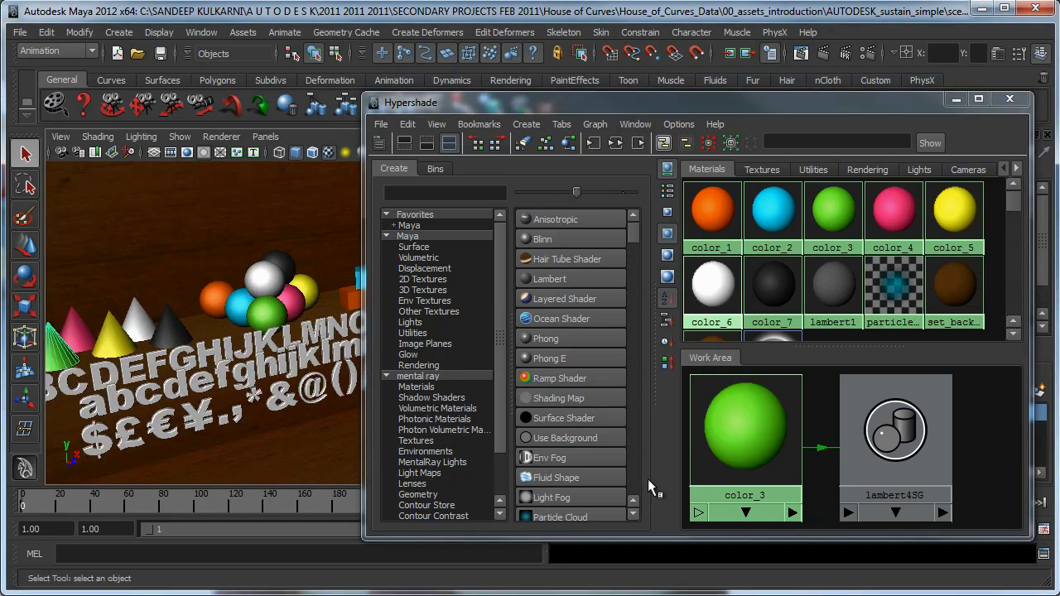
double_click(759, 445)
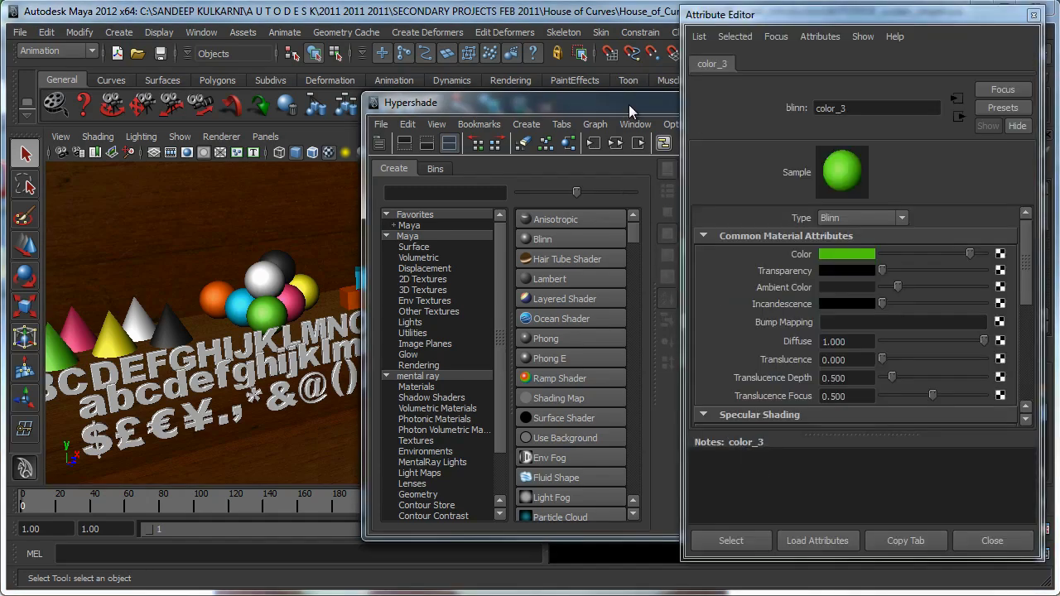
- Arrange the Hypershade and Attribute Editor side by side and enlarge the attribute area to show the Specular Shading settings
drag(629, 105, 316, 94)
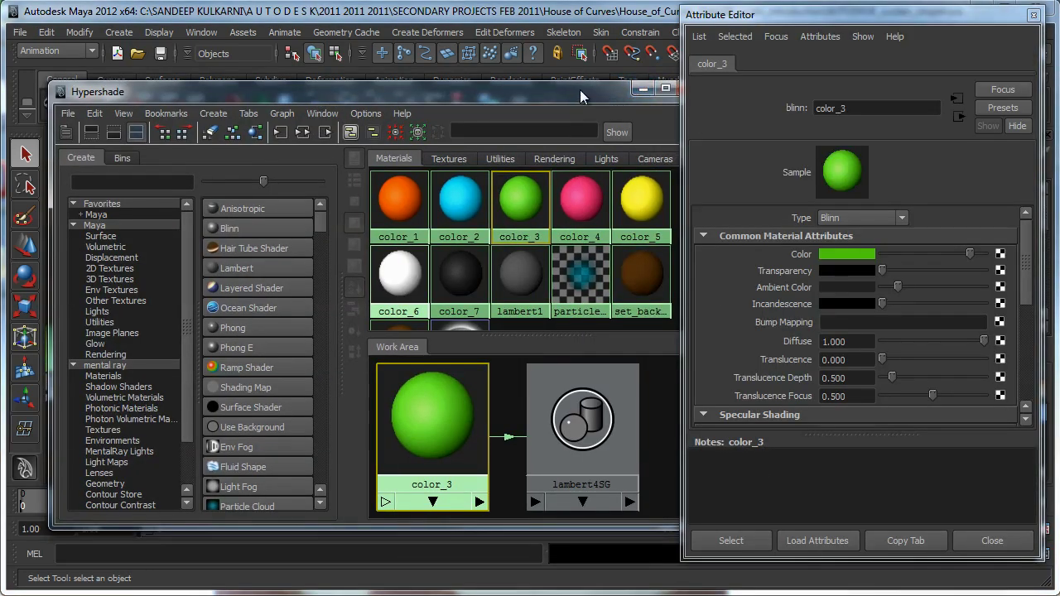
drag(584, 94, 556, 86)
drag(826, 14, 823, 25)
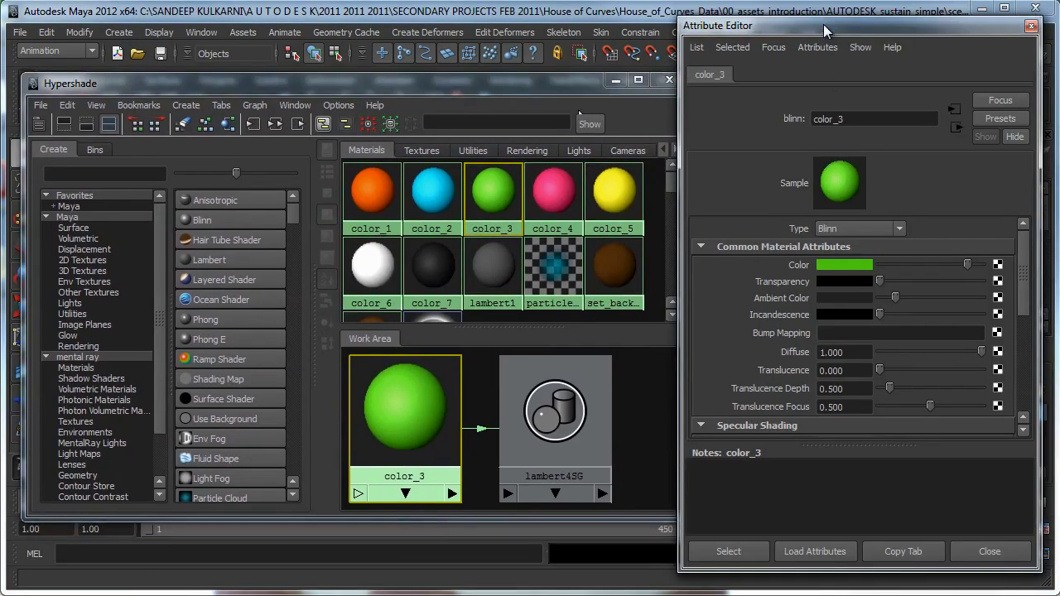
drag(890, 33, 889, 31)
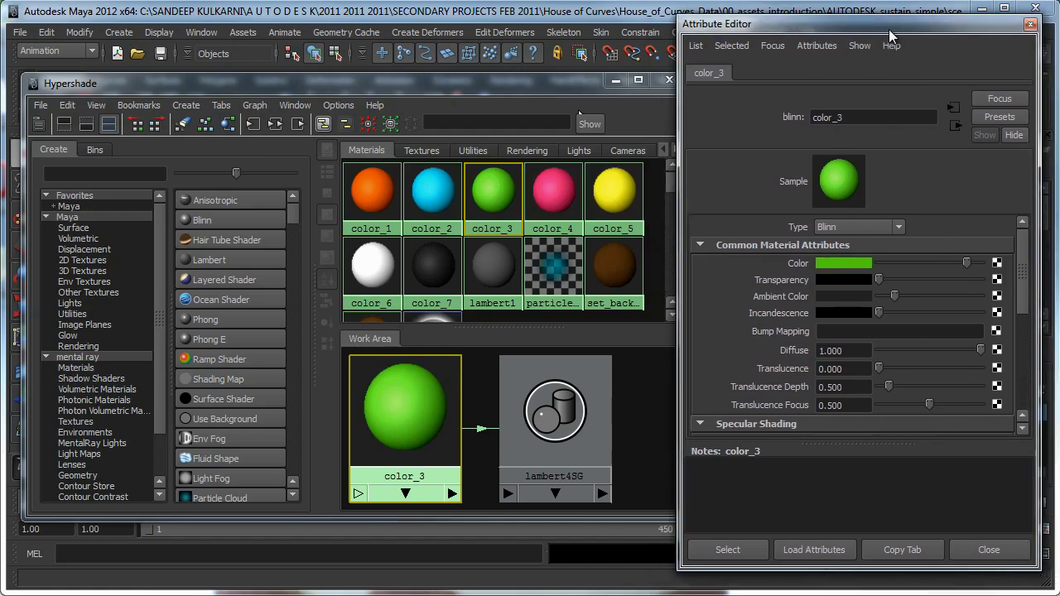
drag(880, 444, 881, 524)
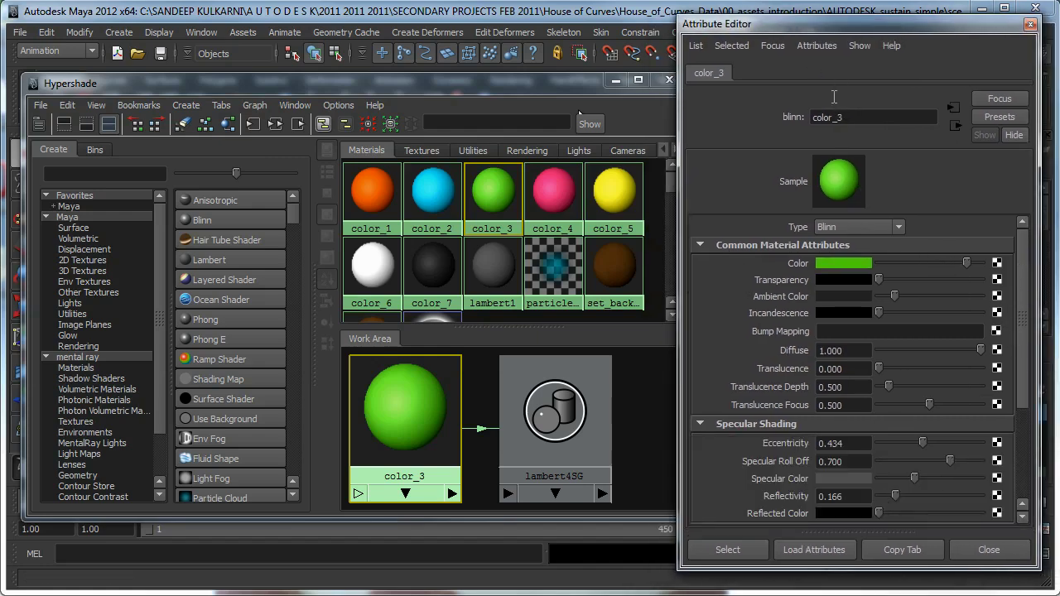
drag(397, 76, 397, 70)
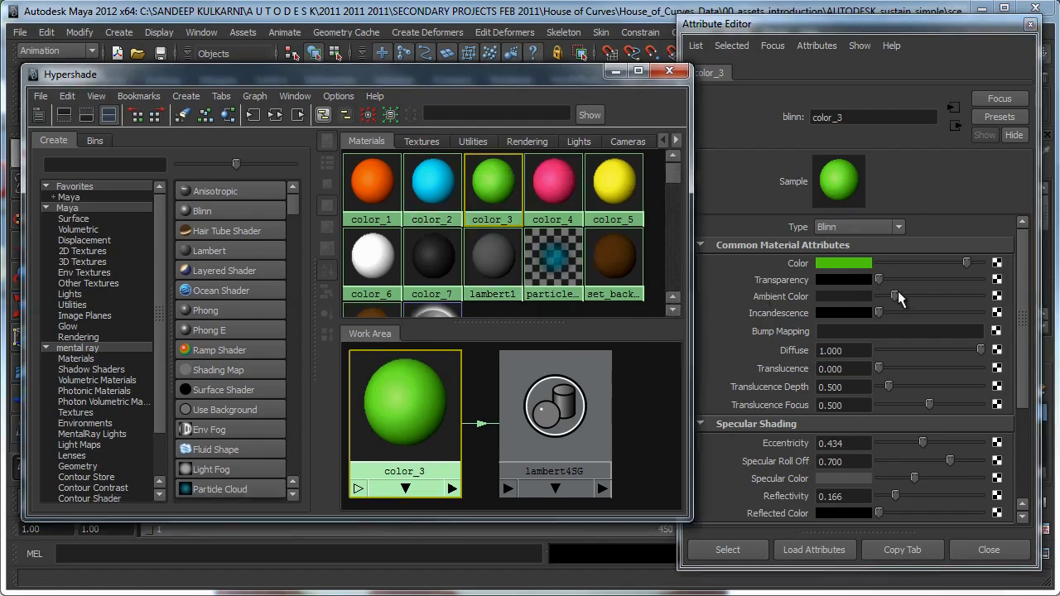
- Examine and compare the Blinn attributes of the color_1, color_2, color_3 and color_4 materials
click(381, 192)
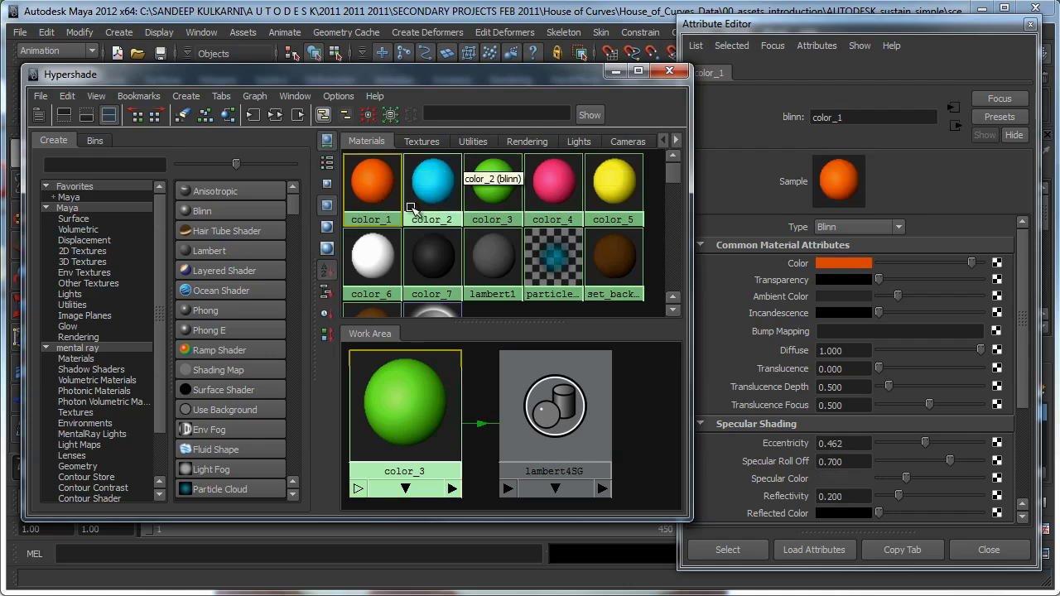
click(438, 189)
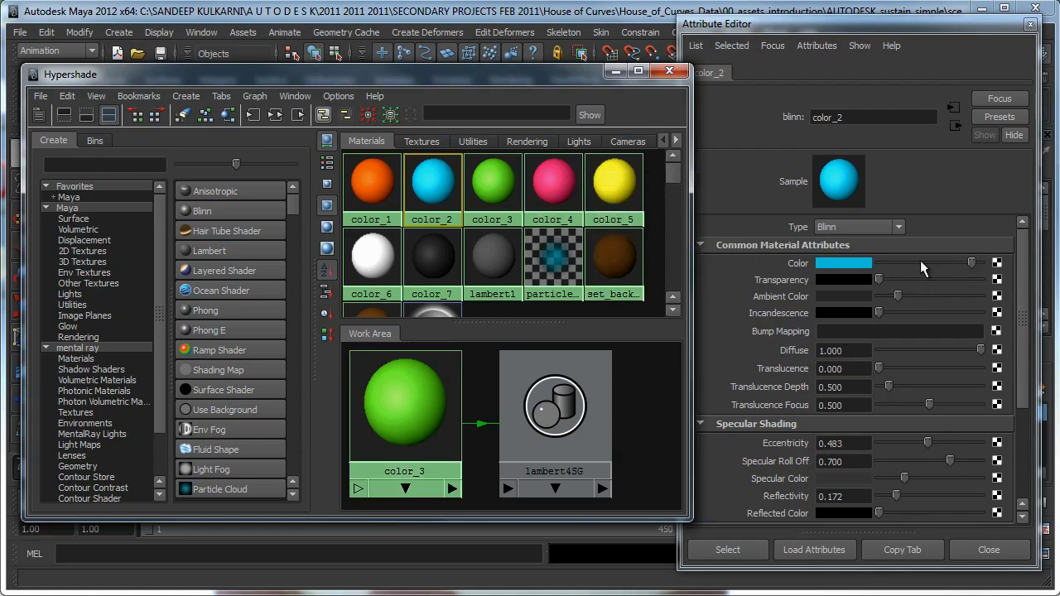
click(485, 196)
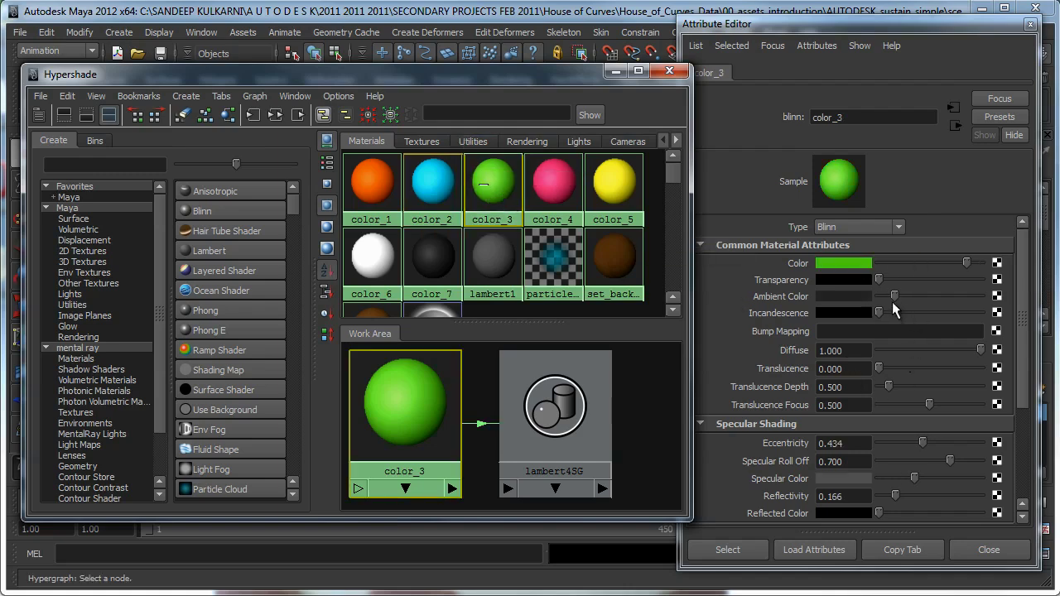
click(557, 197)
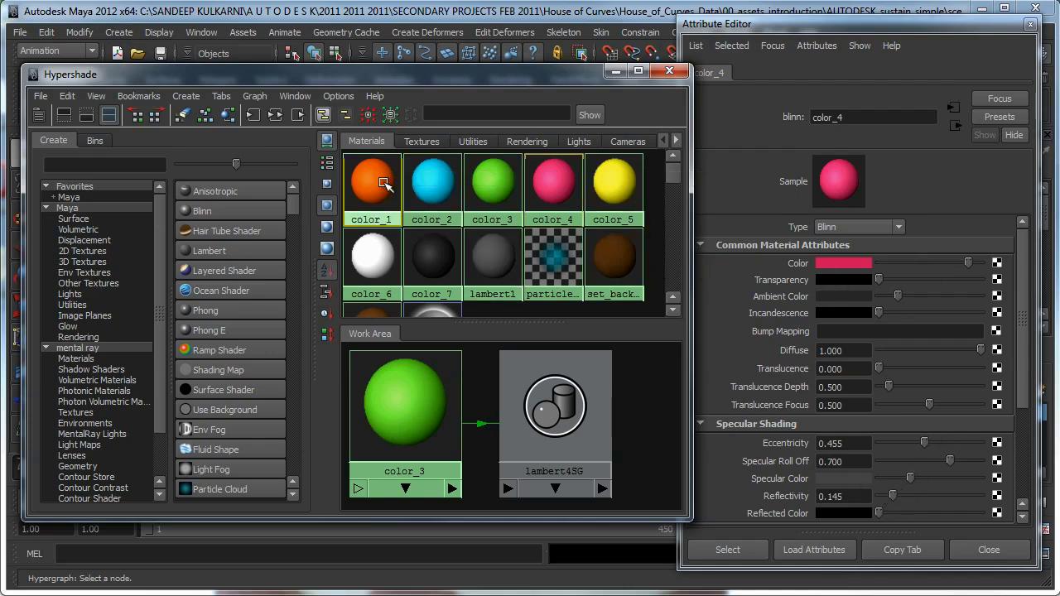
click(432, 182)
click(553, 182)
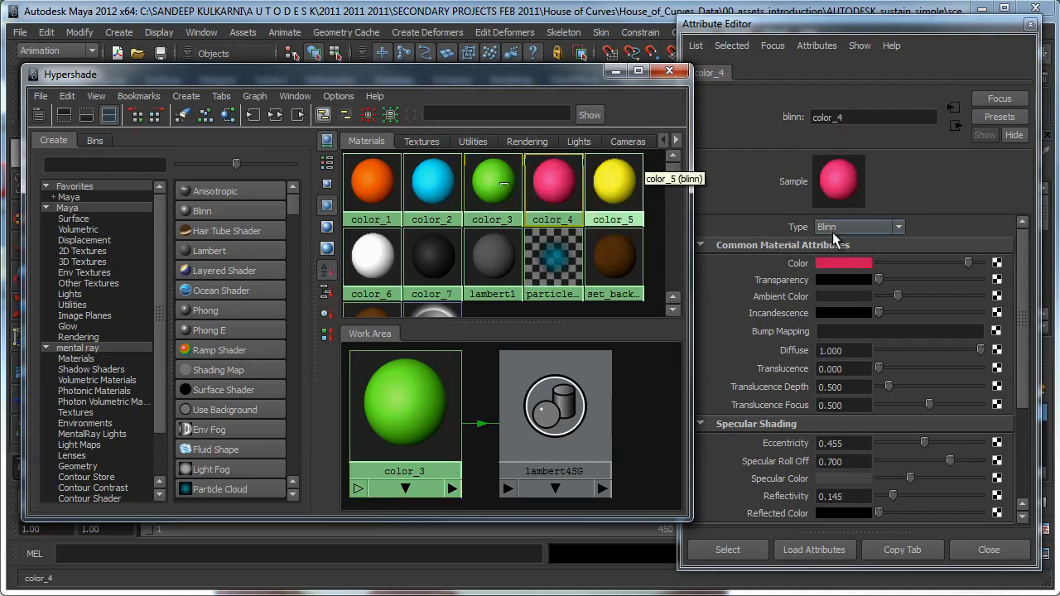
- Examine the Blinn attributes of the color_5, color_6 and color_7 materials
click(613, 207)
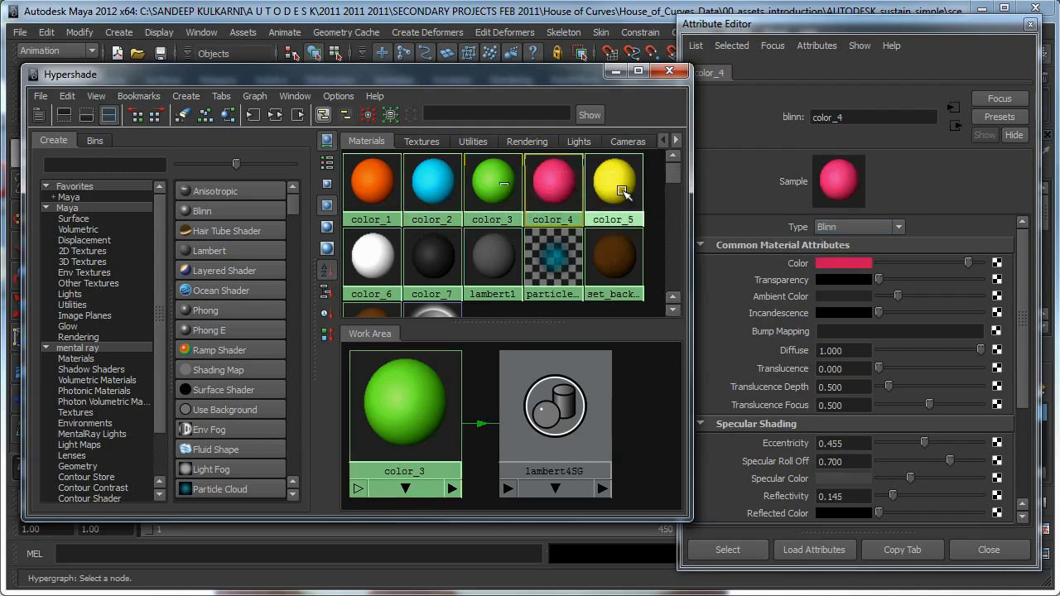
click(373, 263)
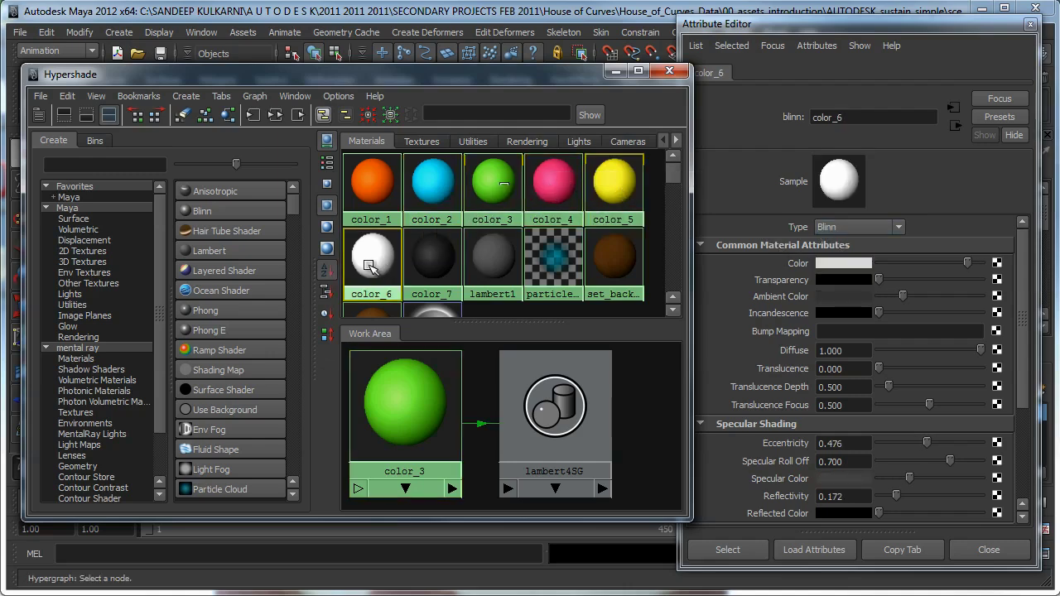
click(440, 272)
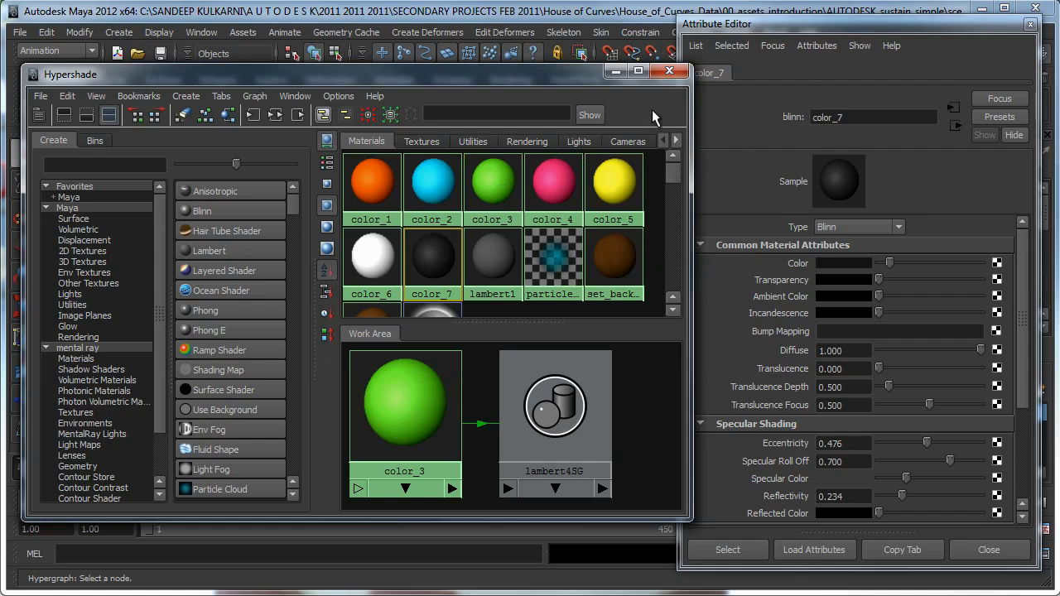
- Inspect the material type and attributes of the set_back_wall and set_shelf materials, ending on set_back_wall
drag(670, 177, 672, 190)
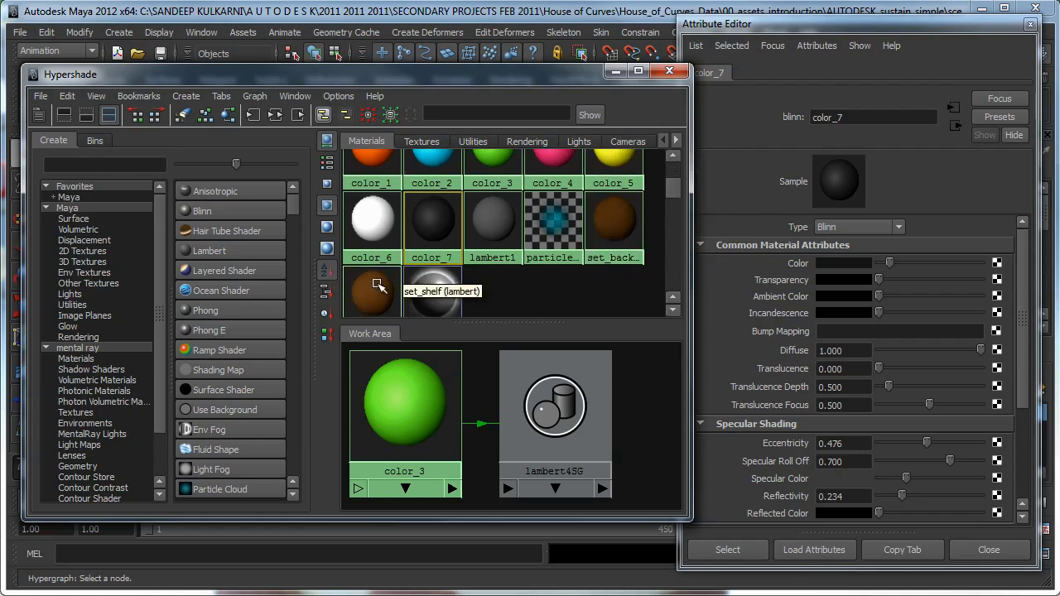
click(676, 310)
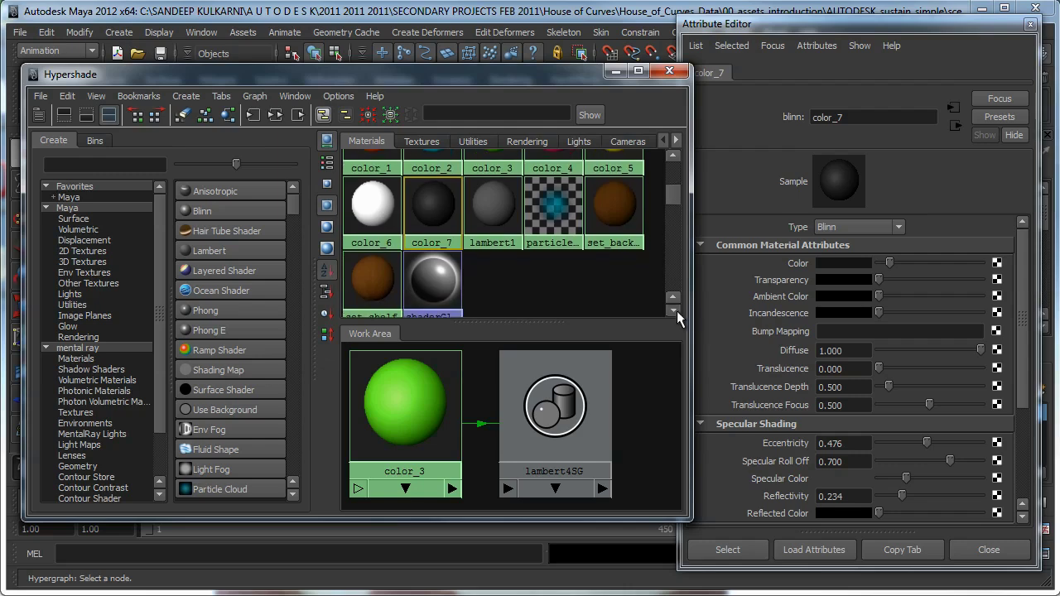
click(677, 310)
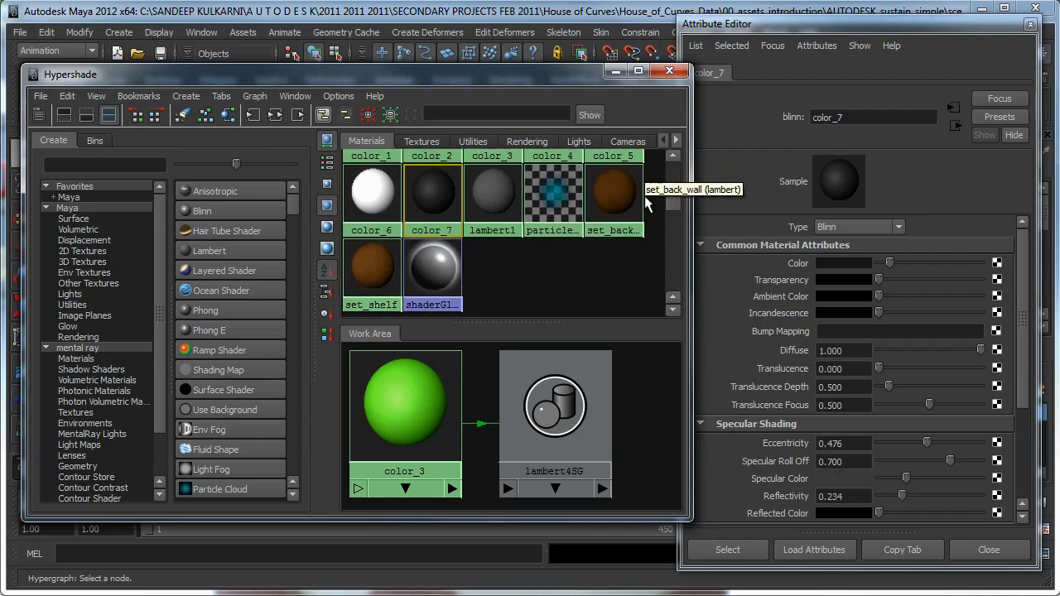
click(614, 192)
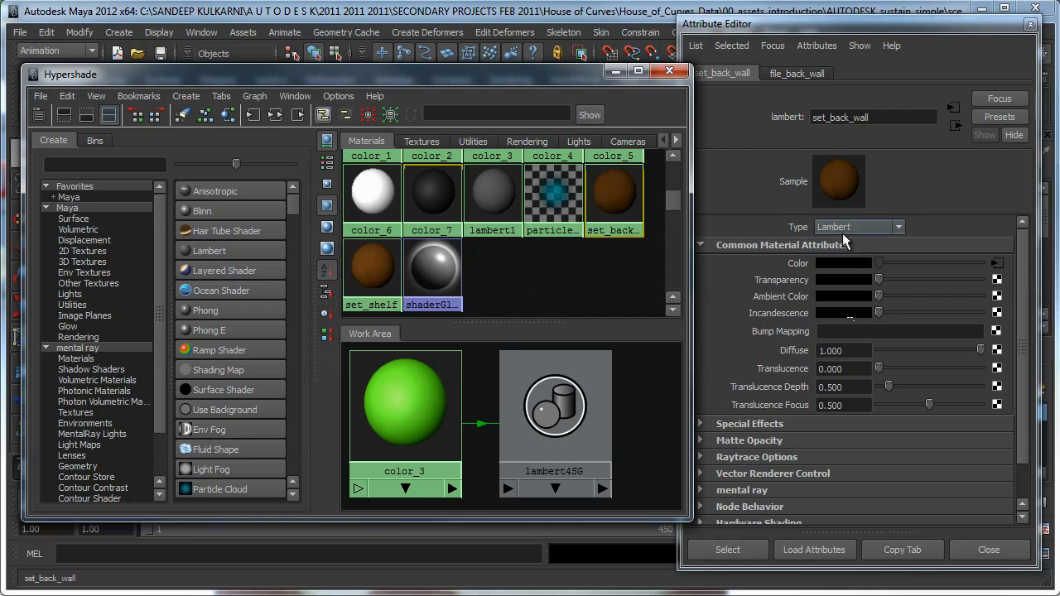
click(368, 266)
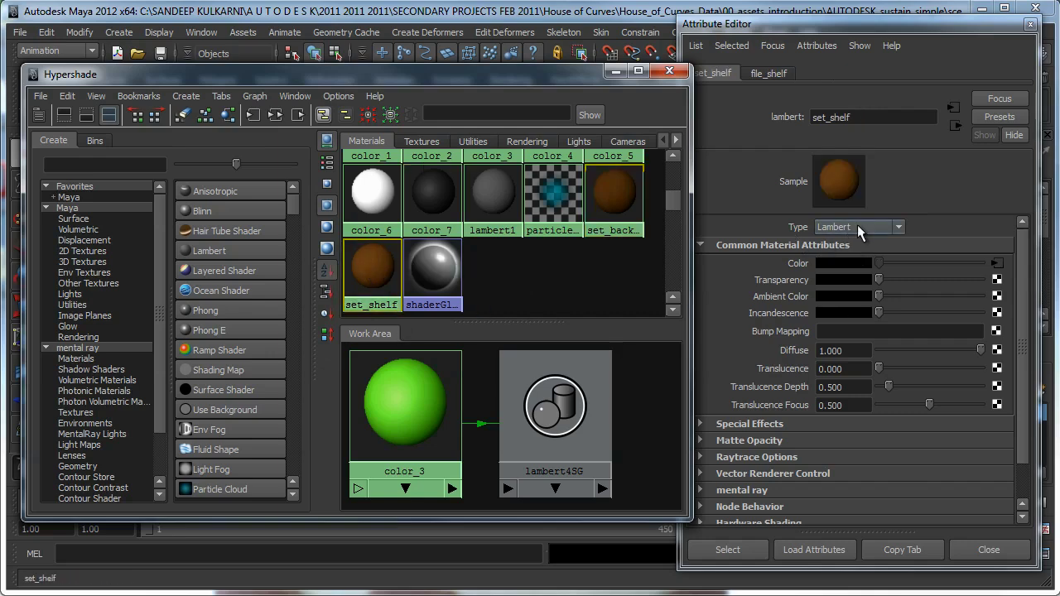
click(629, 197)
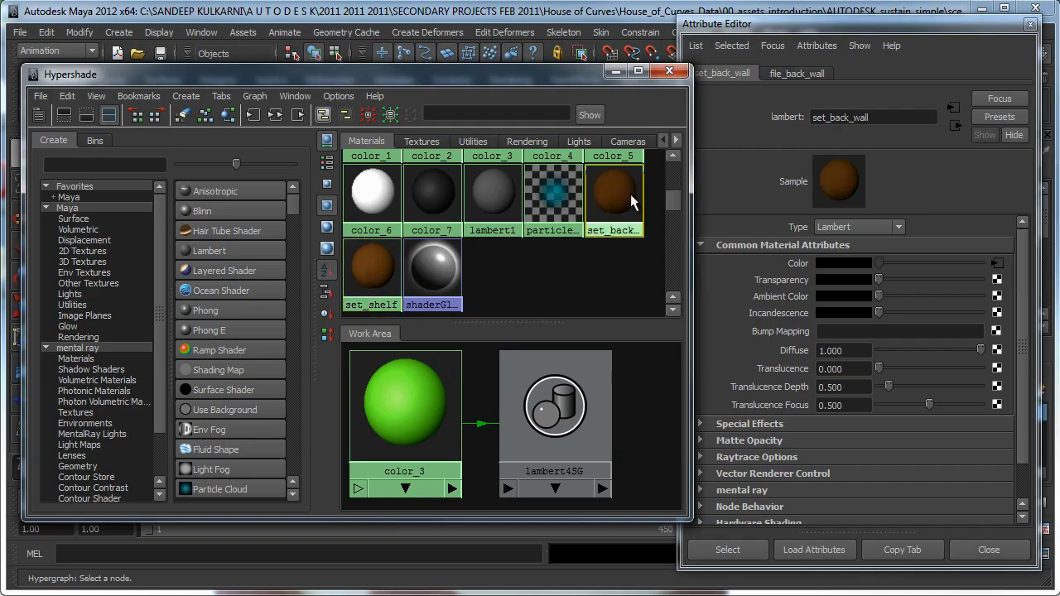
- Open the file texture connected to set_back_wall's Color and view its source image, background.jpg, in the image viewer
click(997, 263)
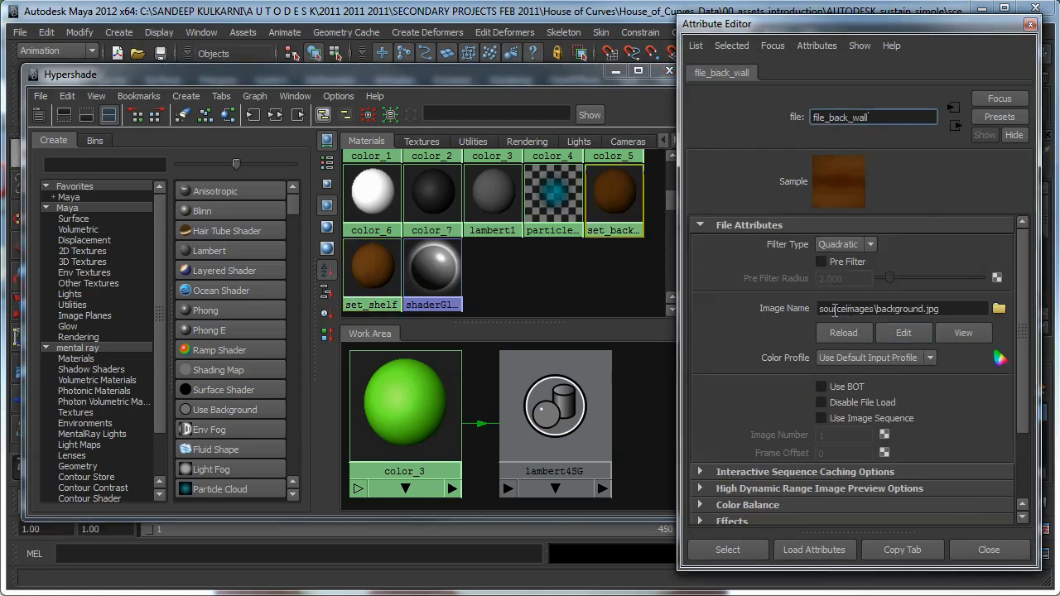
click(819, 307)
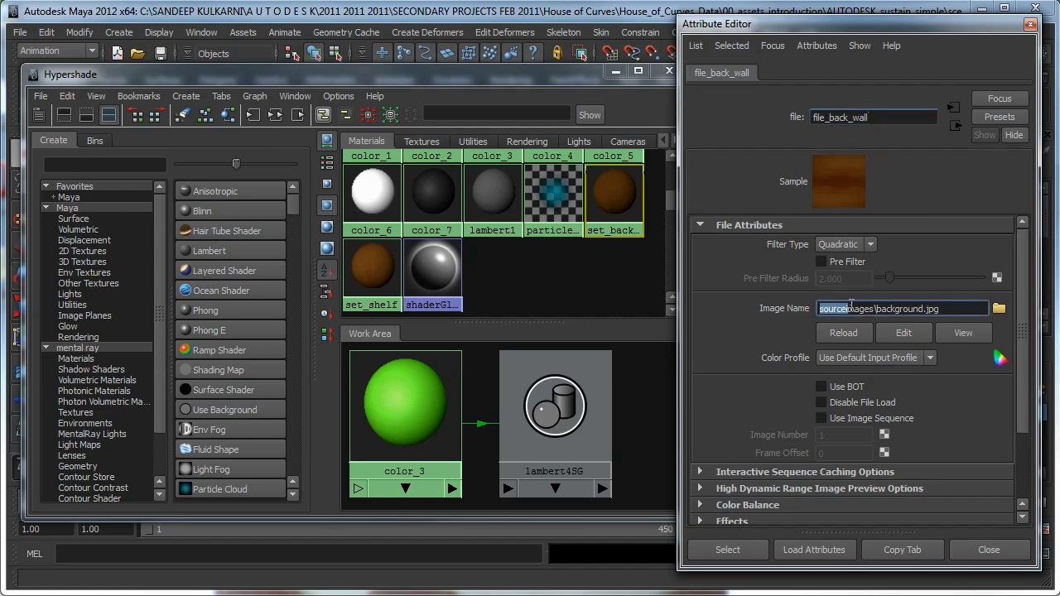
drag(850, 306, 925, 309)
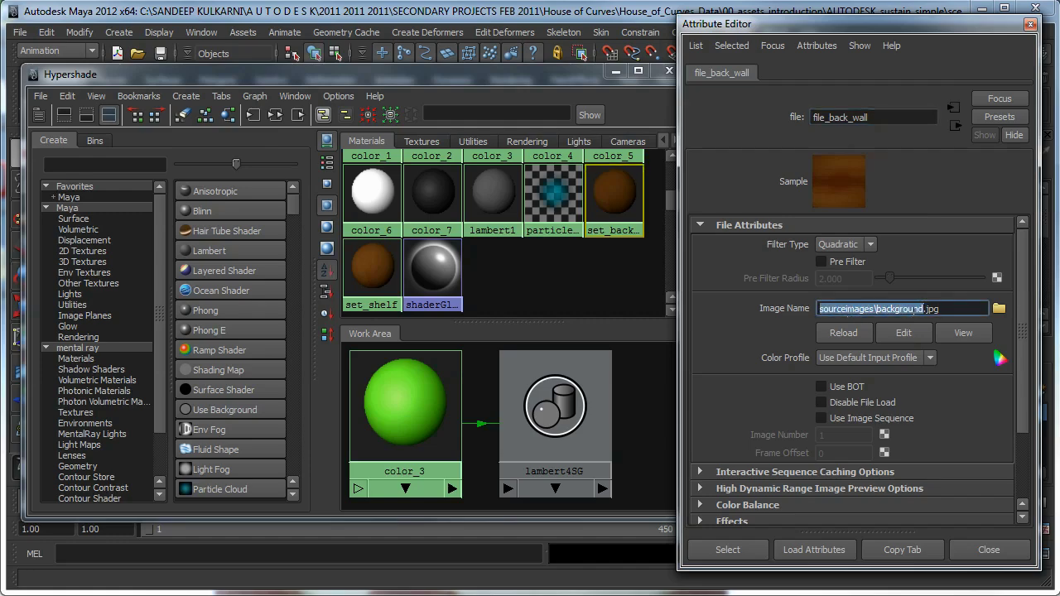
click(981, 329)
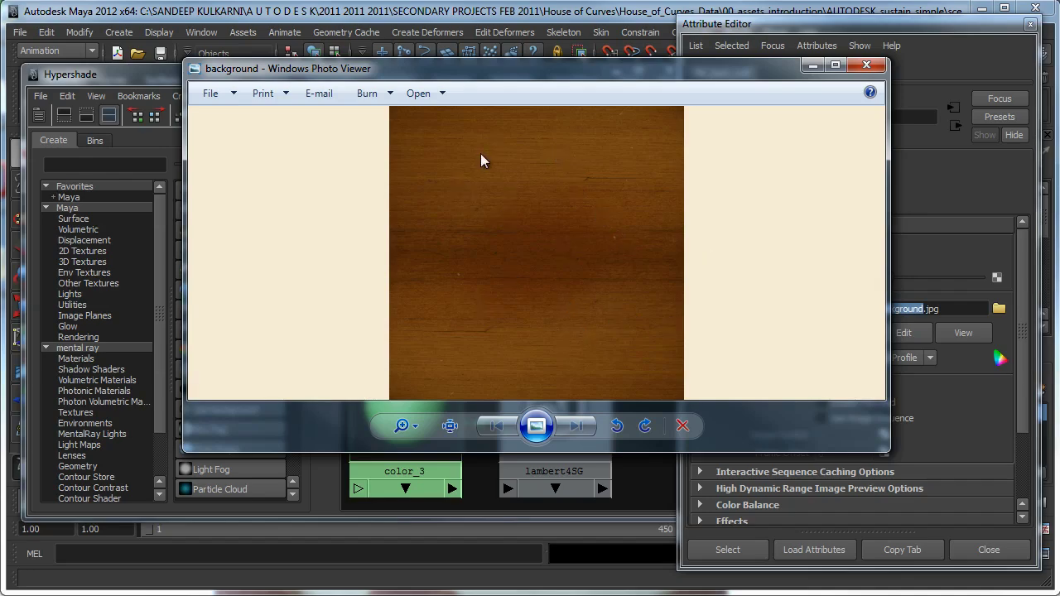
click(866, 64)
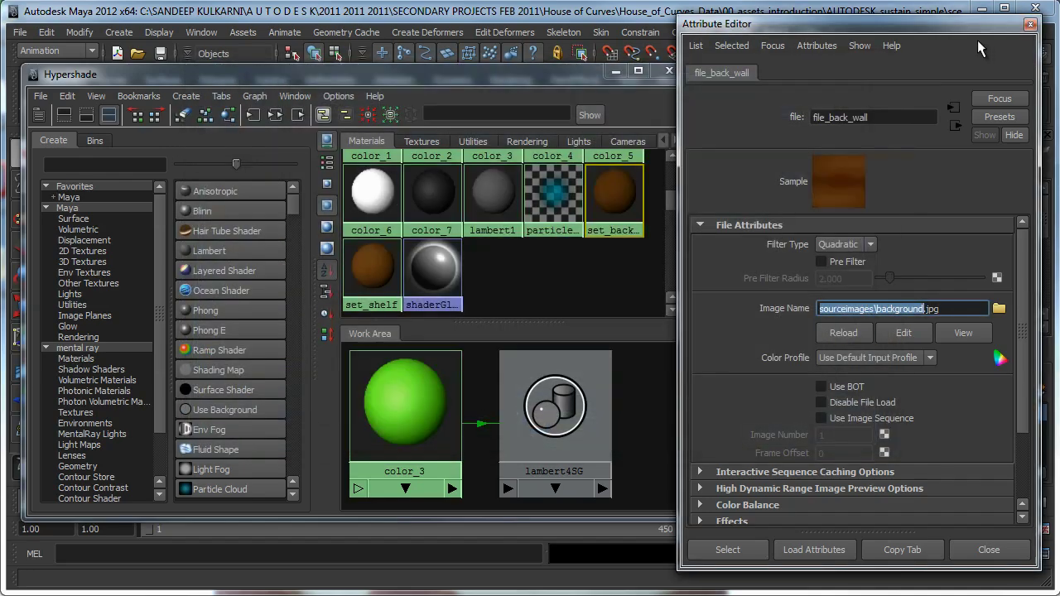
- Clear the Hypershade and Attribute Editor from view, make the unmovable layer selectable and select the back wall in the scene
click(614, 74)
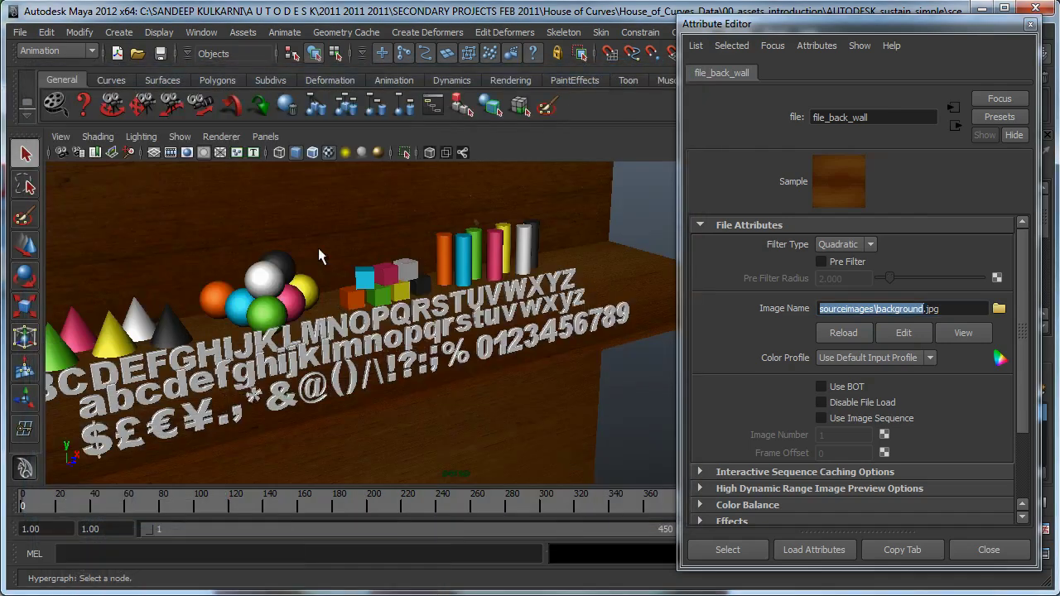
click(321, 257)
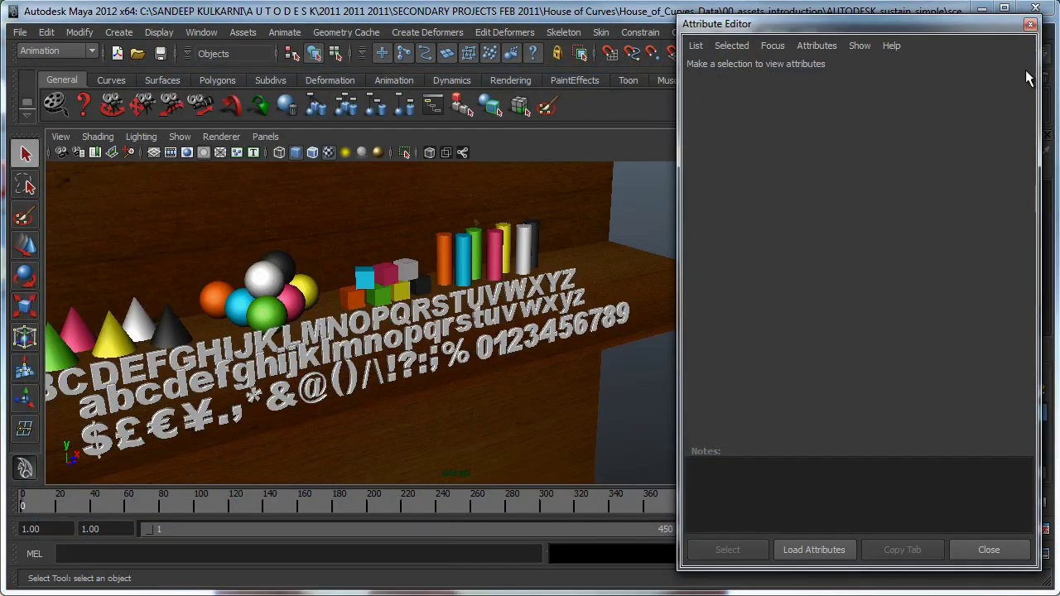
click(1030, 24)
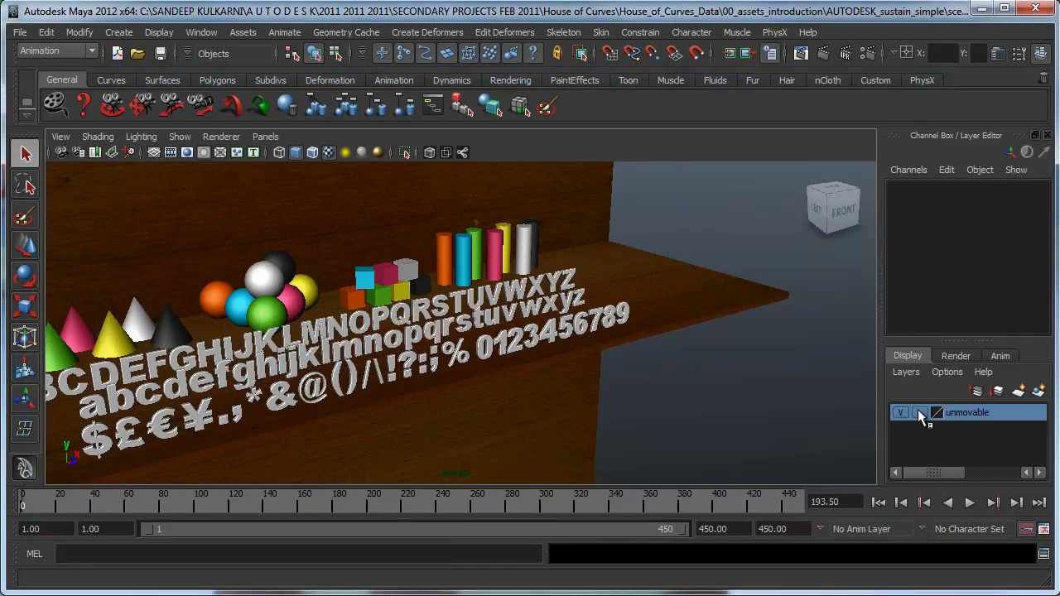
click(341, 200)
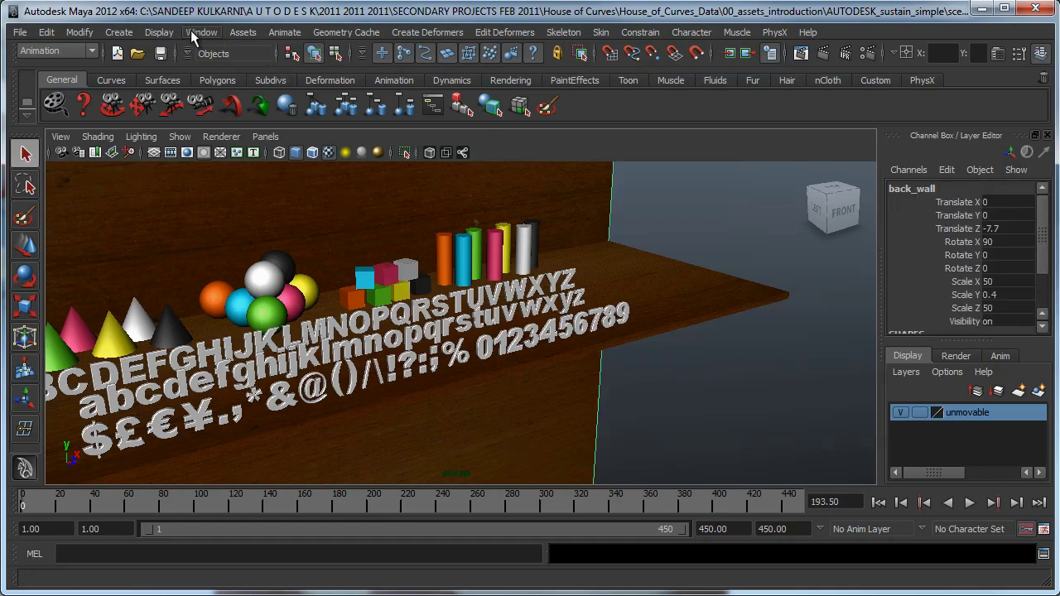
- Bring back and enlarge the Hypershade, and graph the selected back wall's material network in the work area
key(alt+Tab)
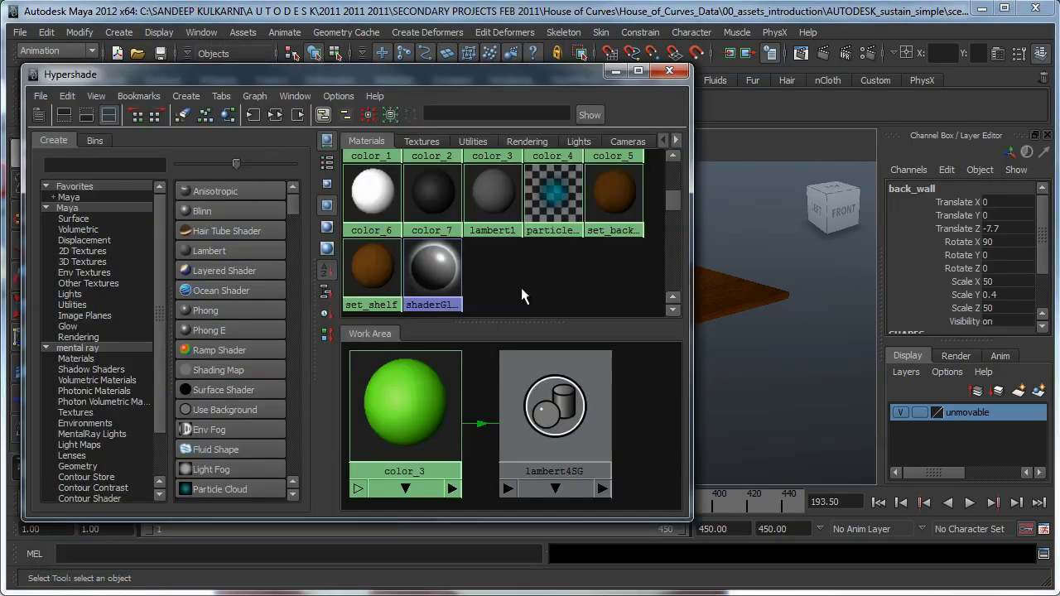
drag(689, 522, 936, 529)
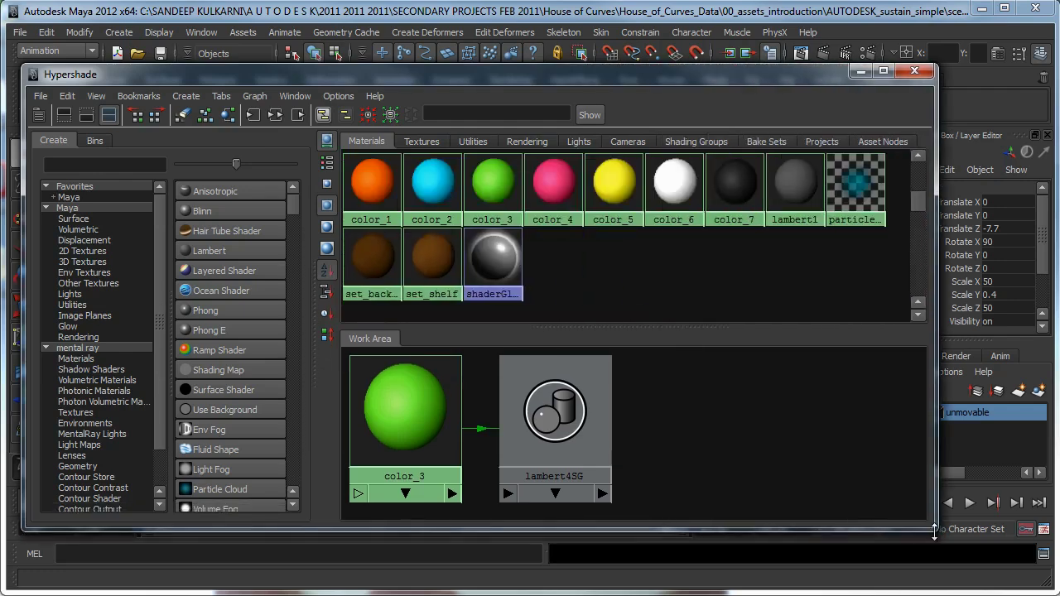
click(229, 117)
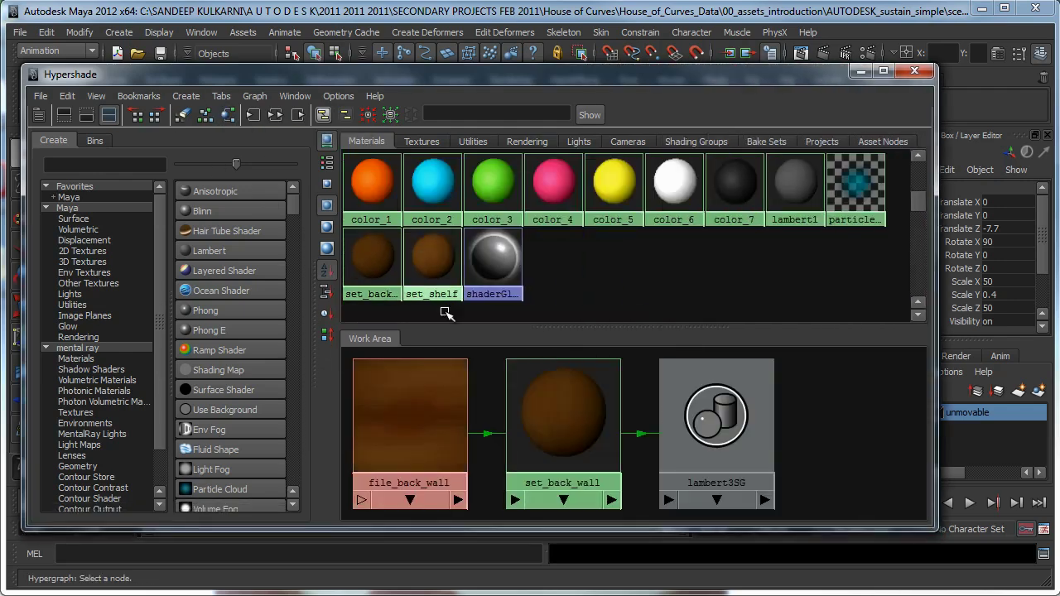
- Inspect the attributes of the graphed set_back_wall and file_back_wall nodes and check the connection between them
click(556, 417)
double_click(555, 413)
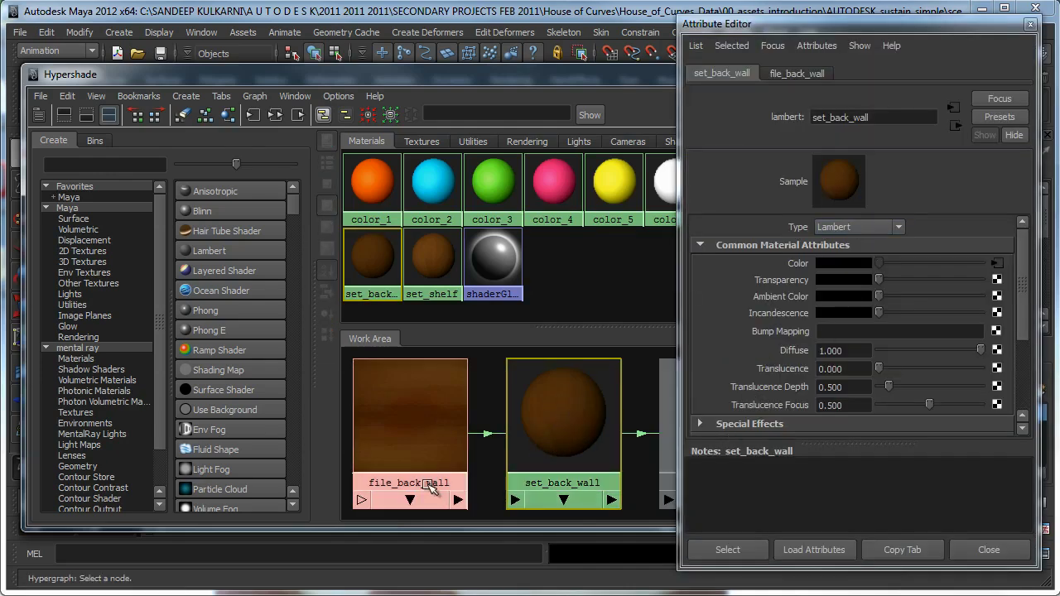
click(404, 450)
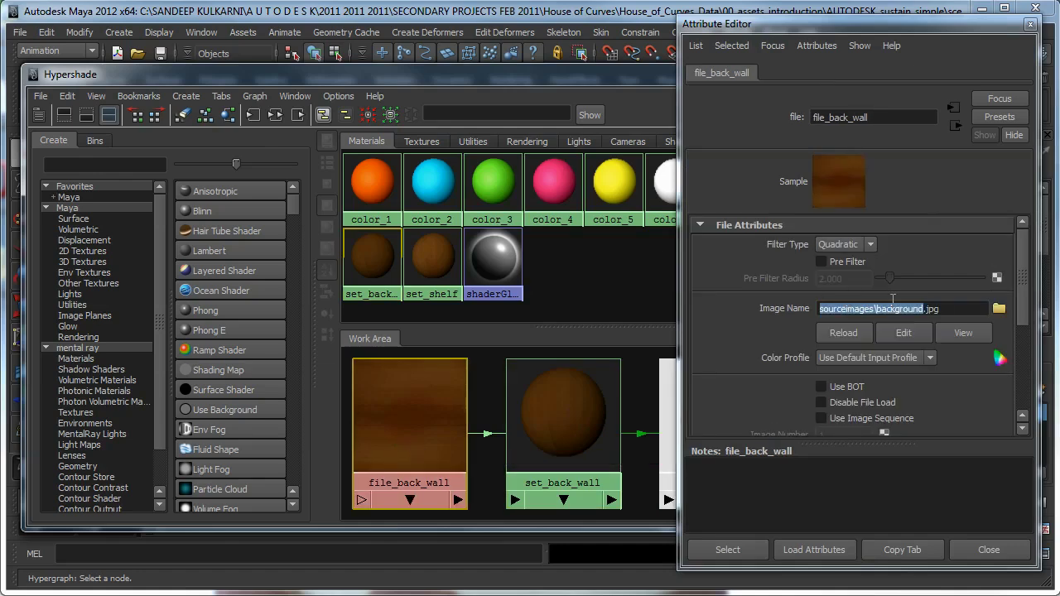
click(988, 549)
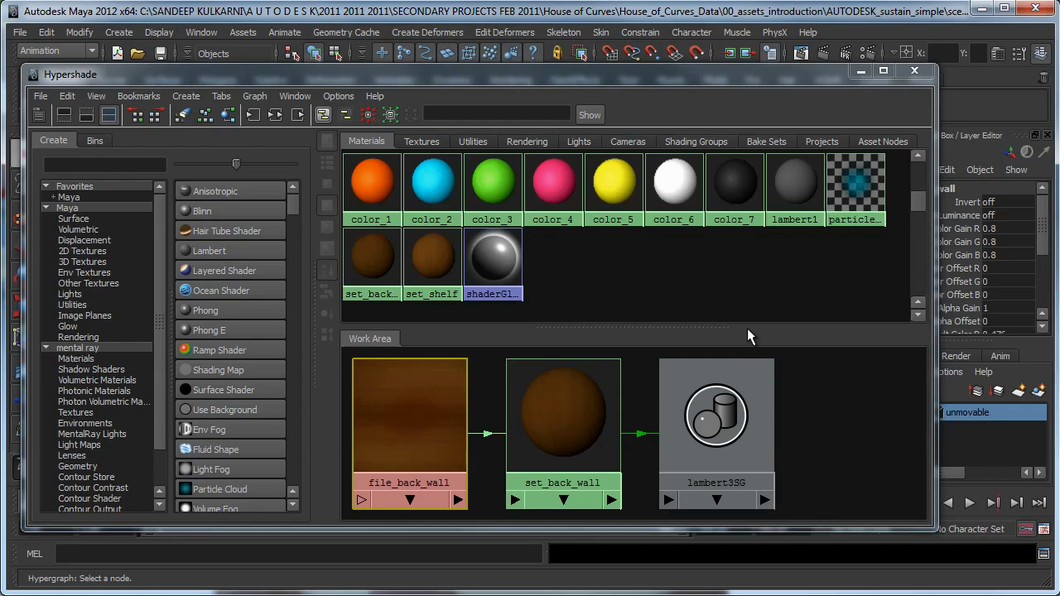
mouse_move(495, 432)
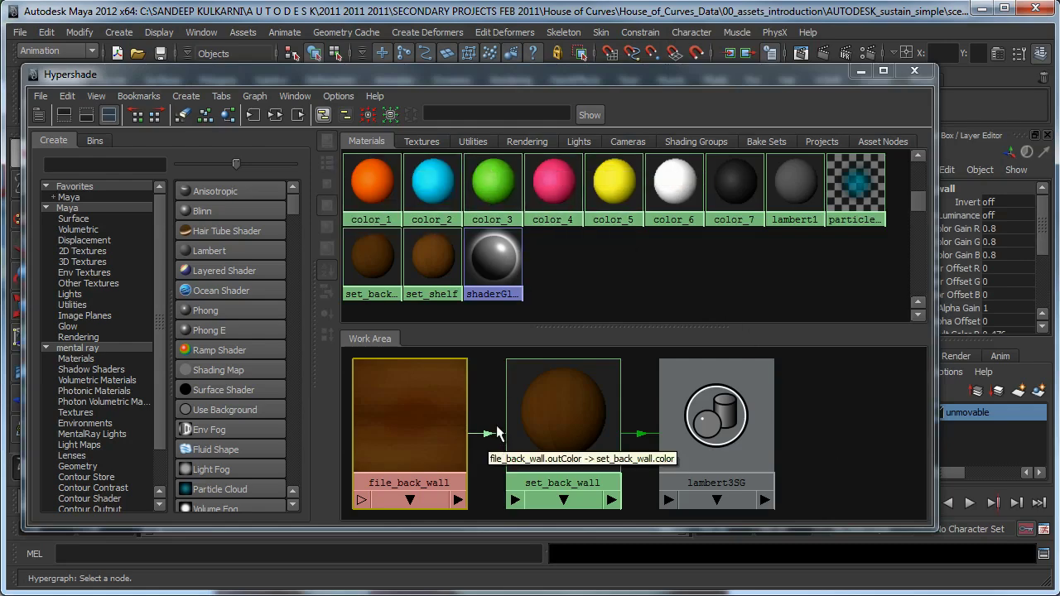
- Close the Hypershade and select the wooden shelf in the scene
click(913, 70)
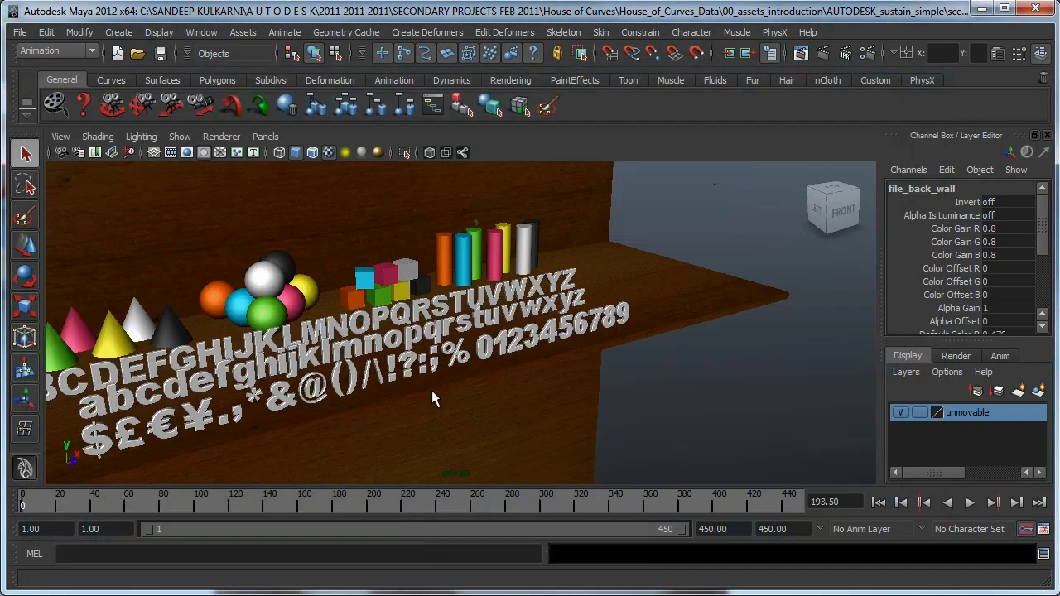
click(663, 321)
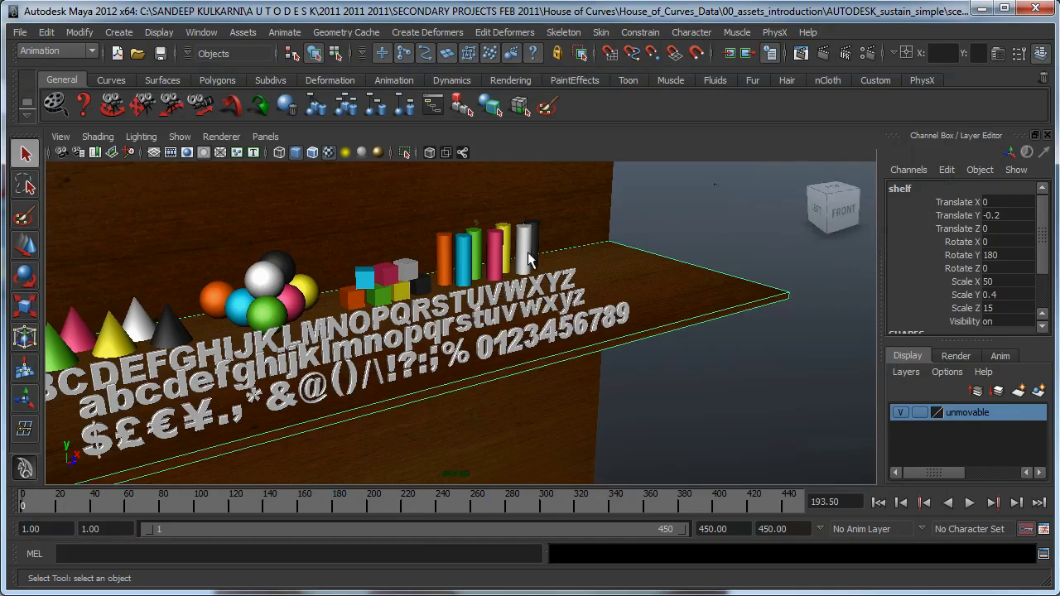